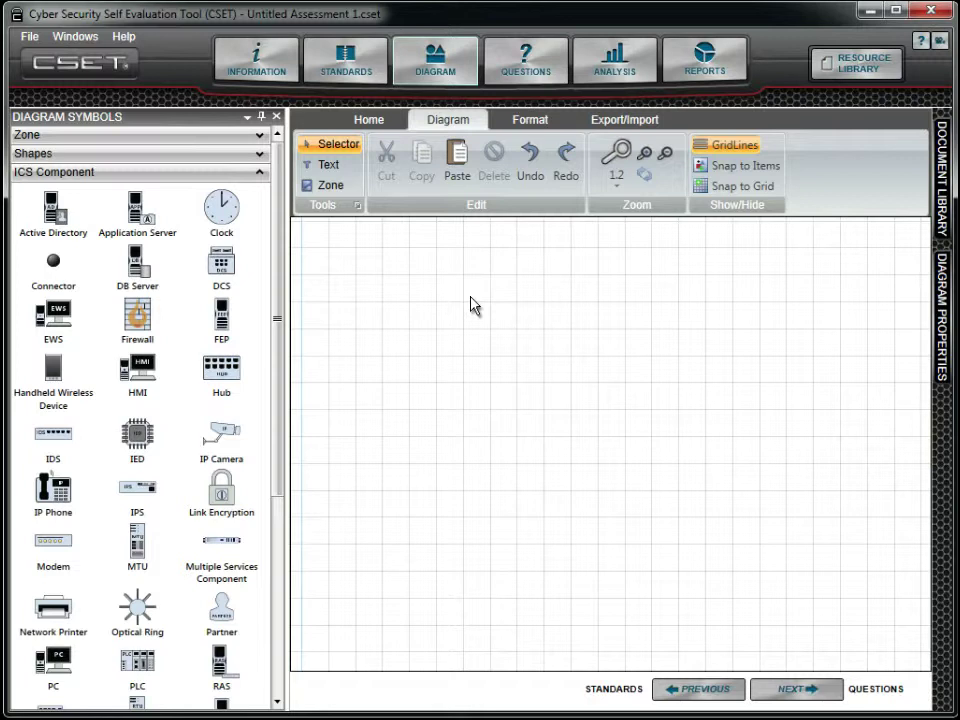
# - Add a zone to the empty diagram and set its type to Plant System
pyautogui.click(213, 146)
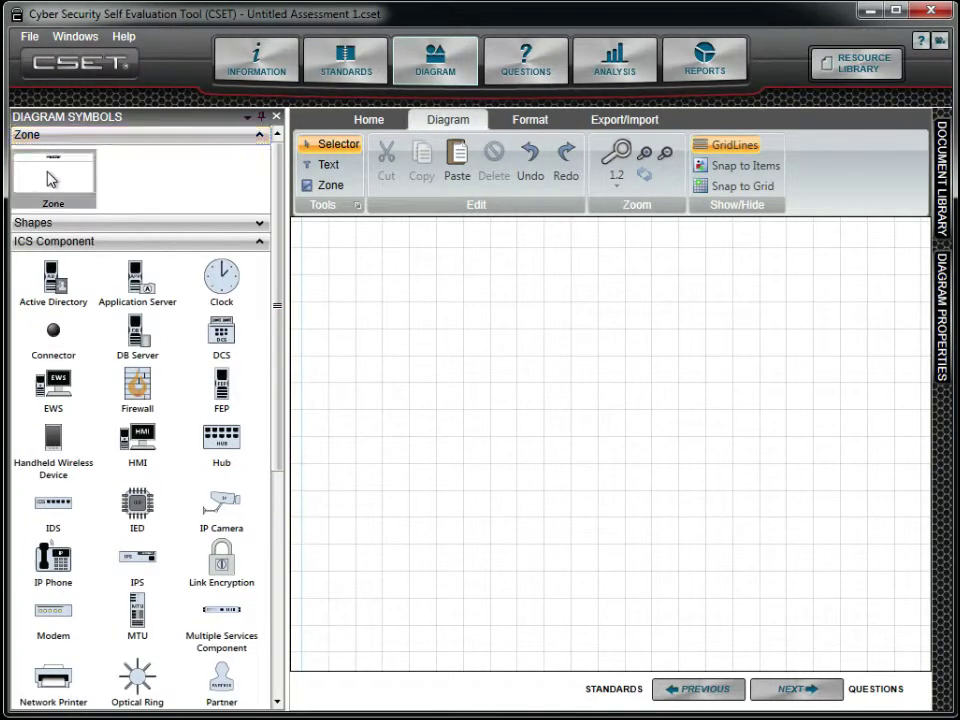
pyautogui.moveTo(52, 179); pyautogui.dragTo(375, 405)
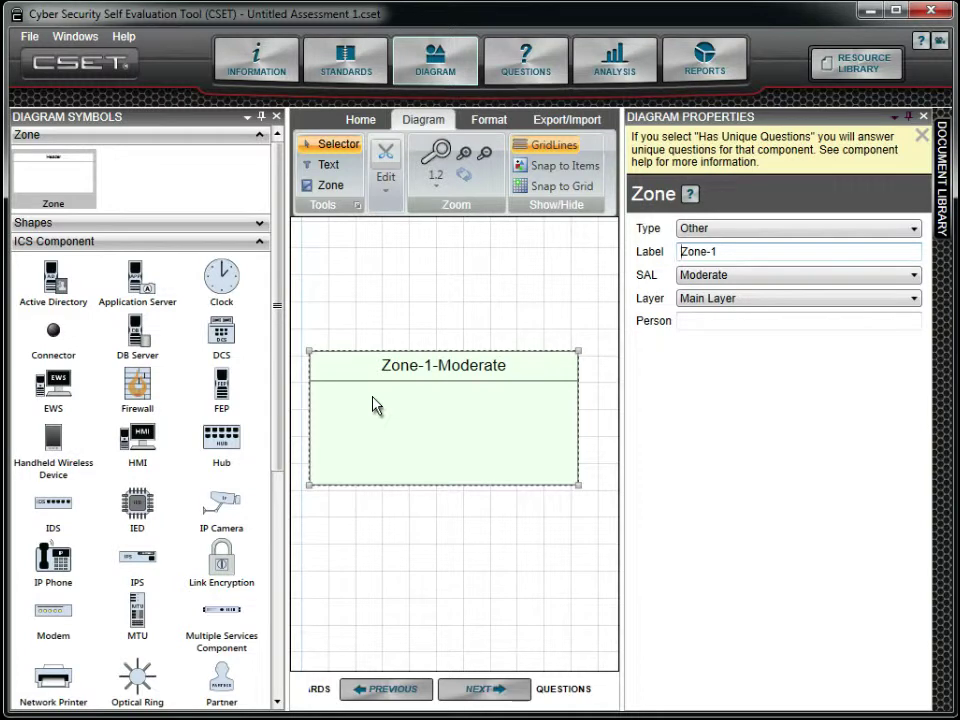
pyautogui.click(737, 231)
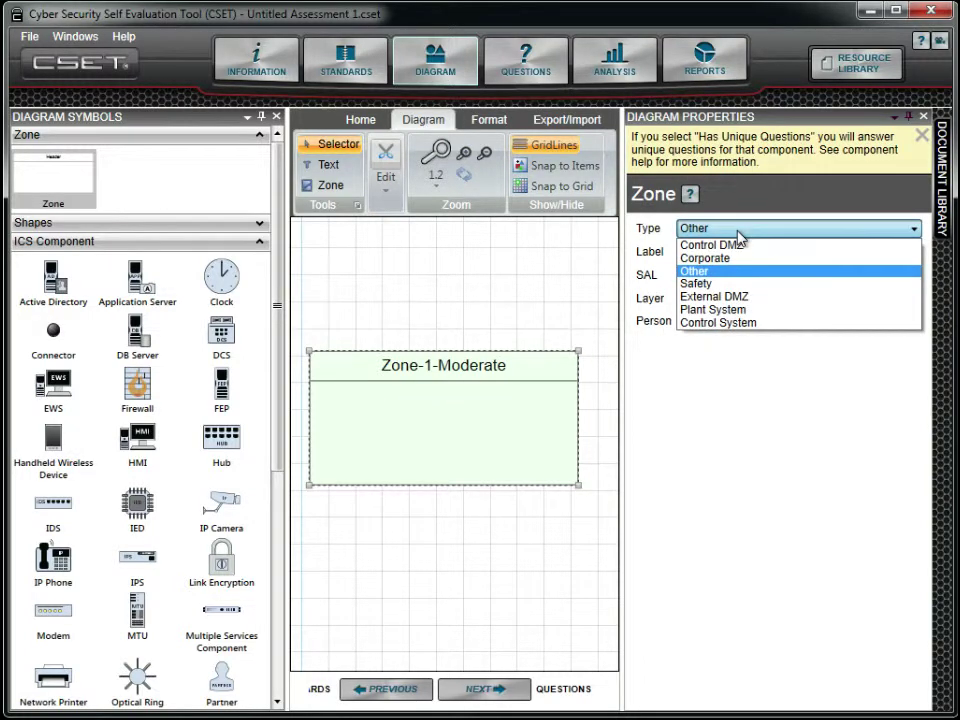
pyautogui.click(746, 312)
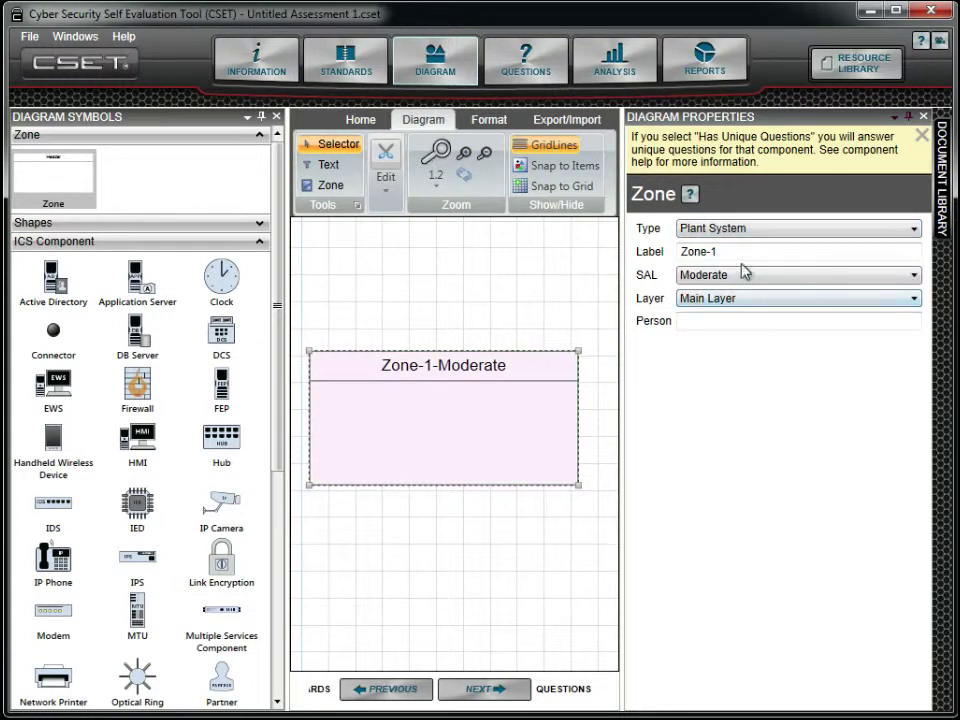
# - Label the zone Area 51 and collapse its properties to free up the canvas
pyautogui.moveTo(735, 251); pyautogui.dragTo(676, 253)
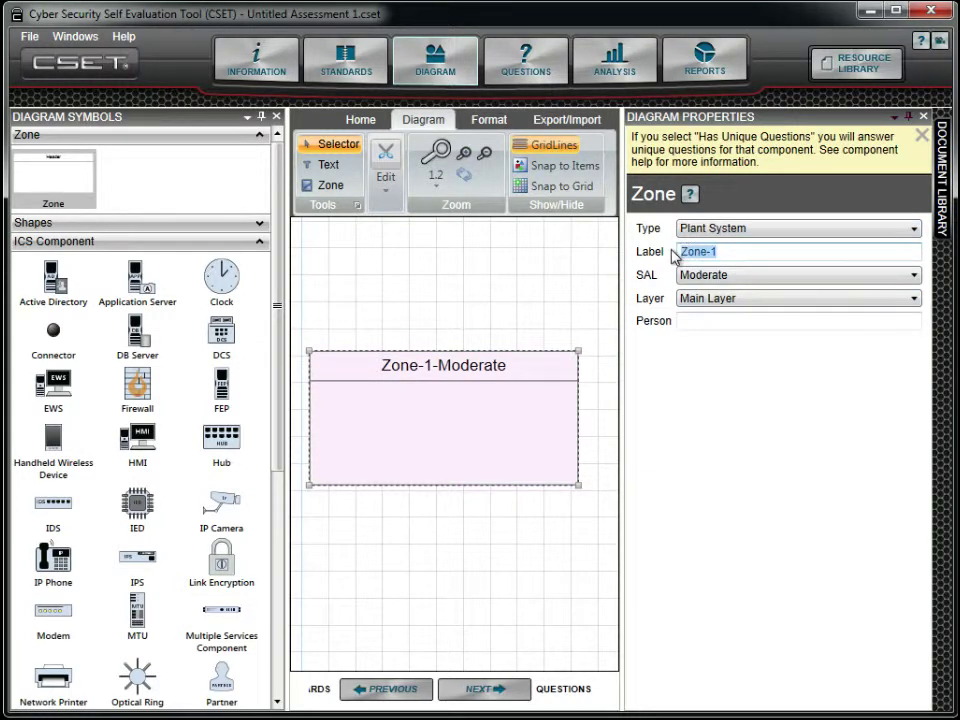
pyautogui.write('Area ')
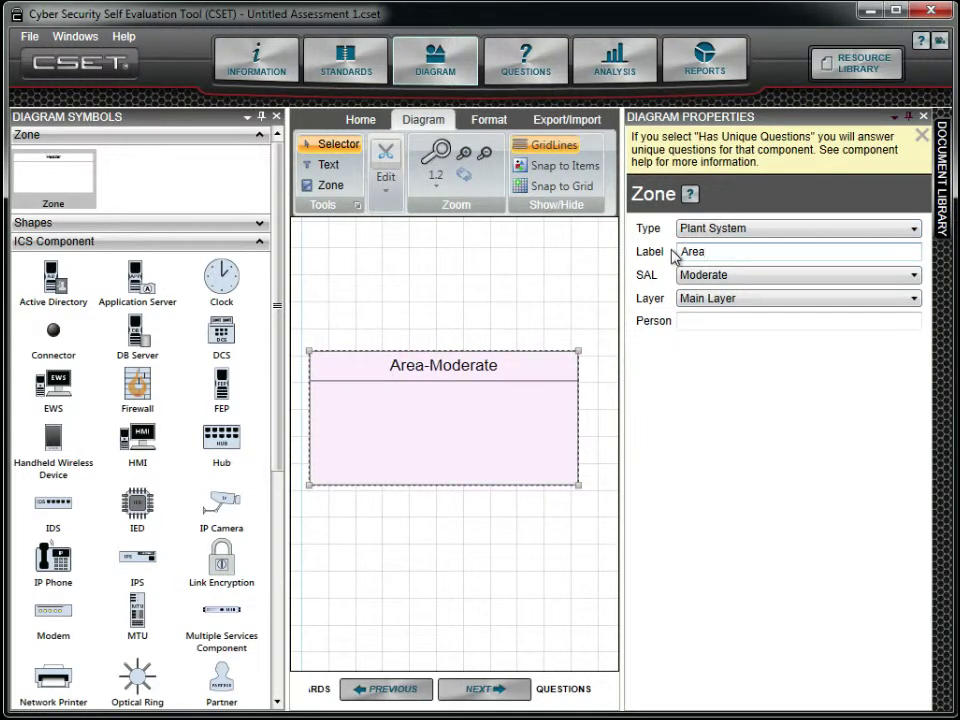
pyautogui.write('51')
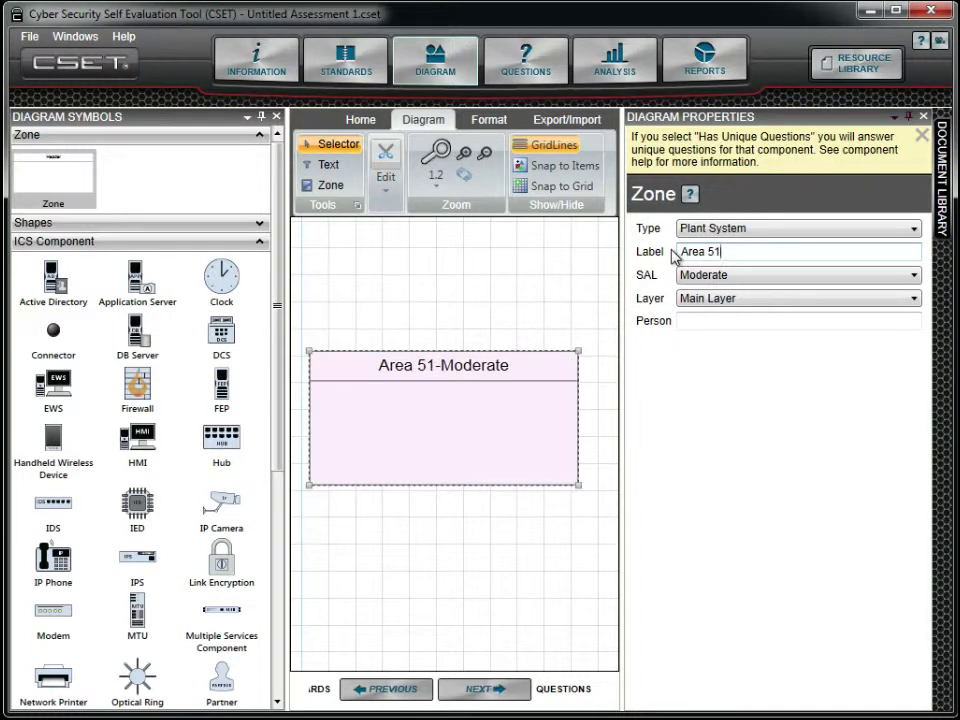
pyautogui.click(909, 118)
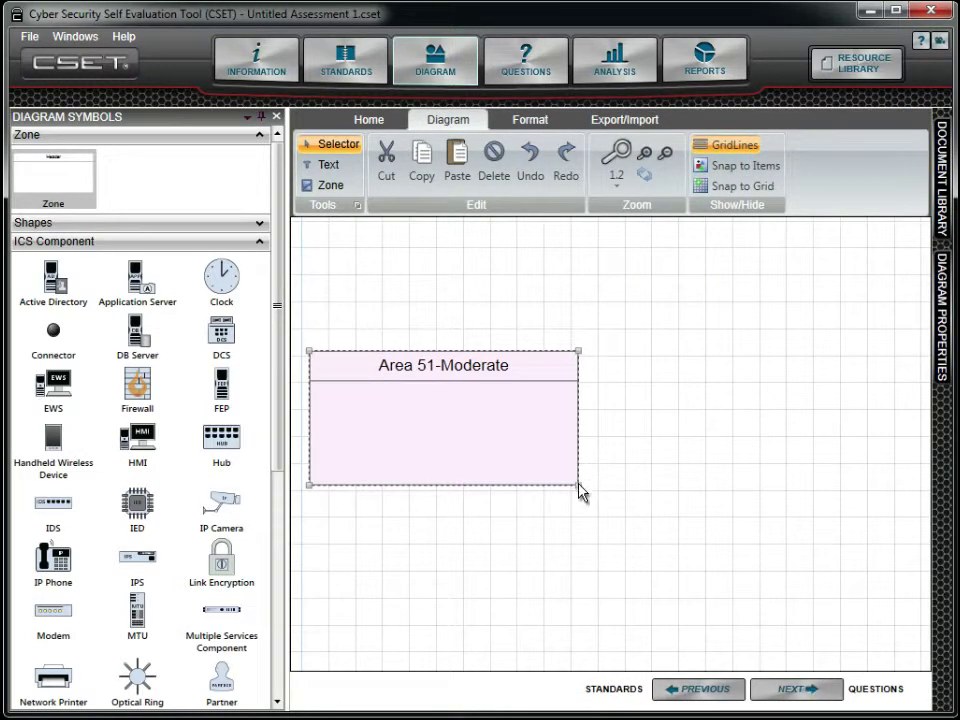
# - Enlarge the Area 51 zone into a roughly square block and move it up to fit within the visible canvas
pyautogui.moveTo(574, 484); pyautogui.dragTo(660, 689)
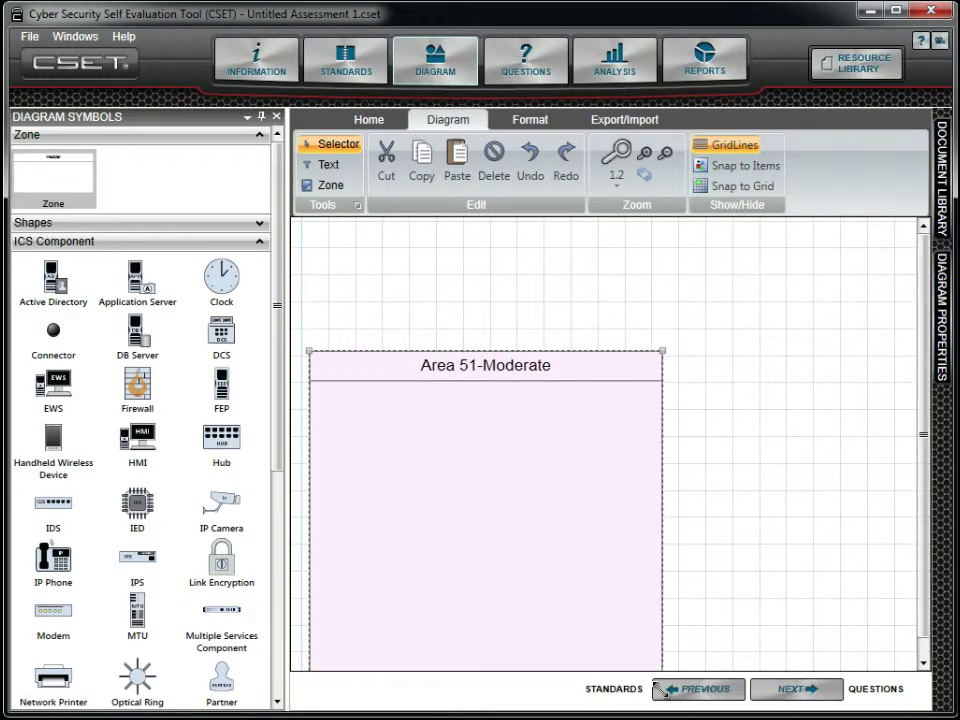
pyautogui.moveTo(521, 546); pyautogui.dragTo(534, 456)
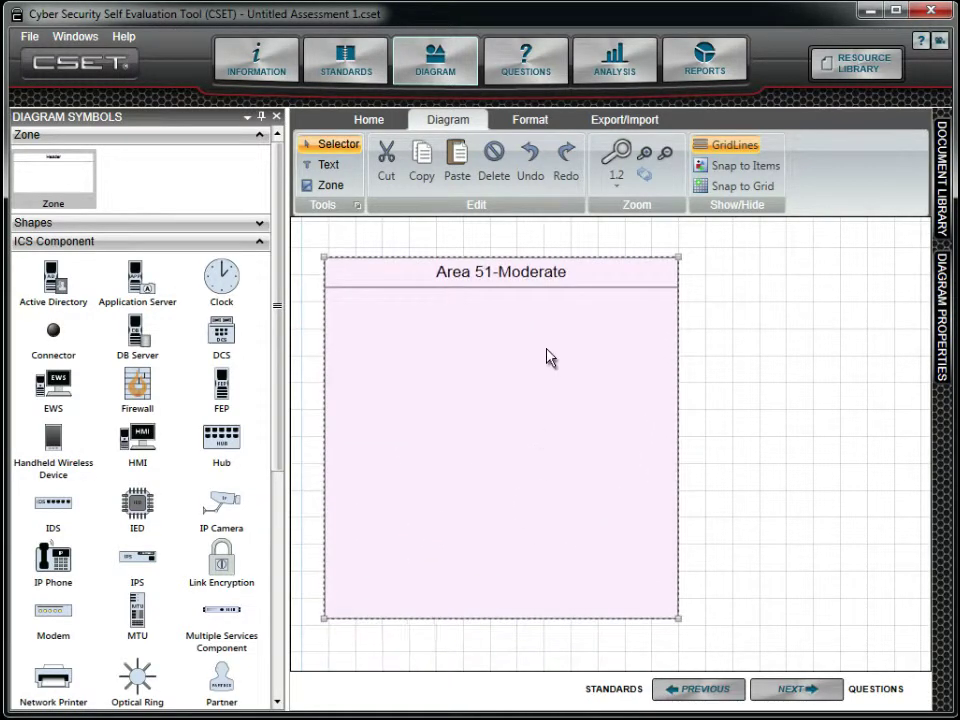
pyautogui.click(513, 240)
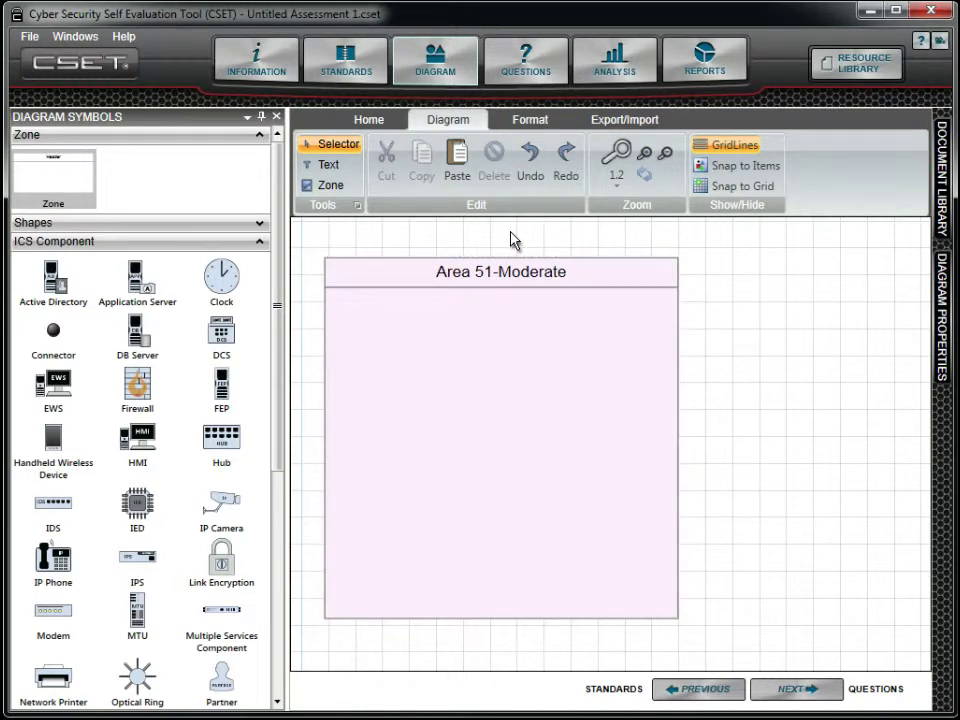
# - Move the Area 51 zone slightly down and to the left so that its header is fully in view
pyautogui.scroll(-2, 513, 240)
pyautogui.scroll(1, 513, 240)
pyautogui.scroll(3, 513, 240)
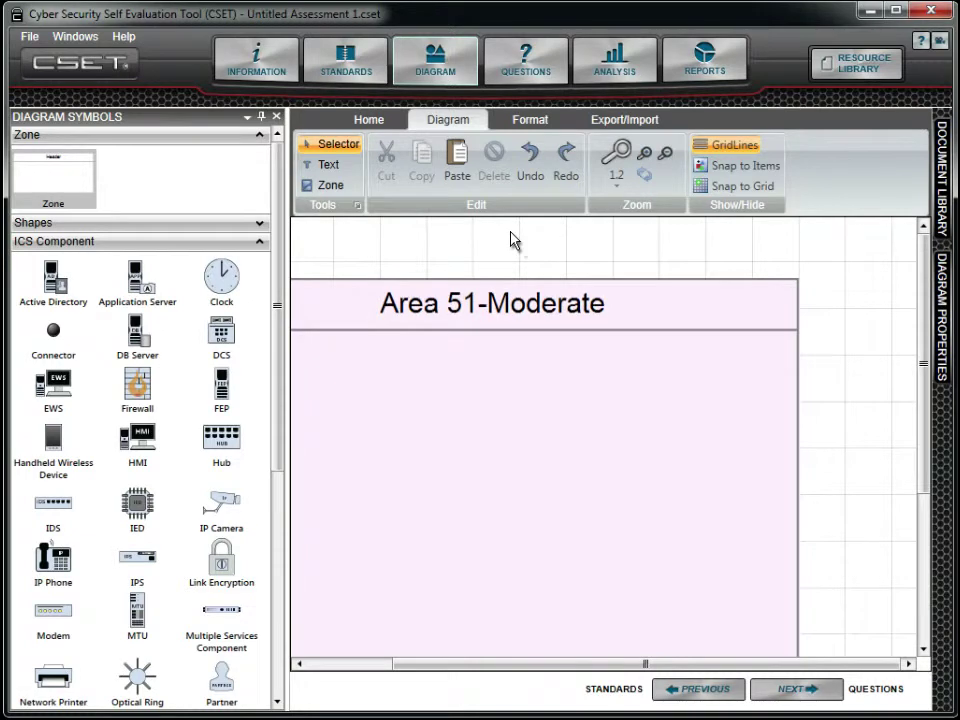
pyautogui.moveTo(921, 381); pyautogui.dragTo(921, 499)
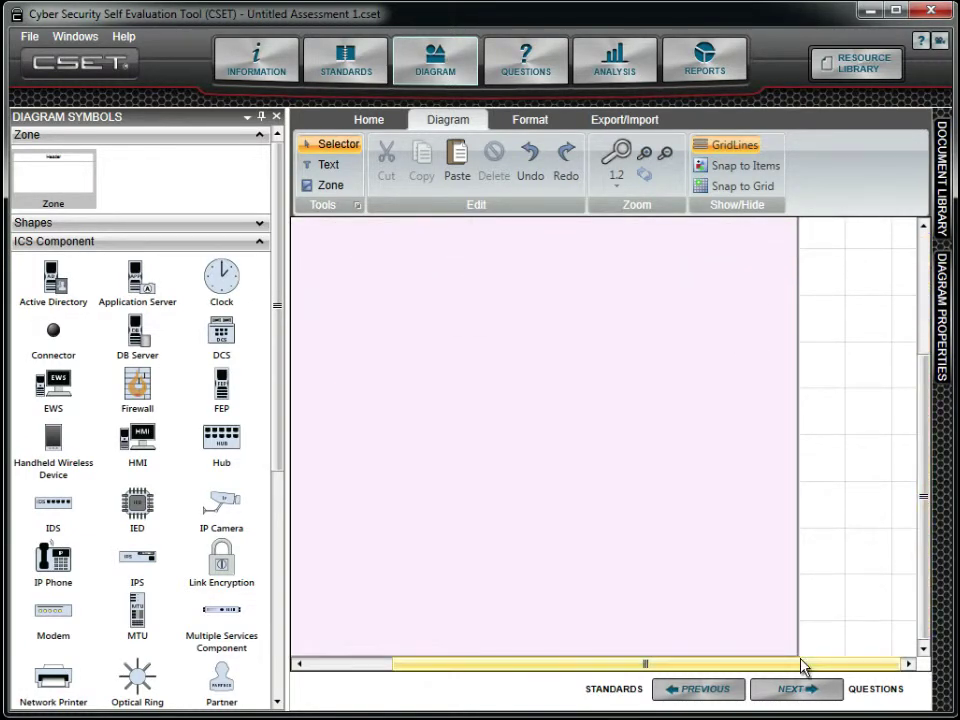
pyautogui.moveTo(805, 667); pyautogui.dragTo(726, 667)
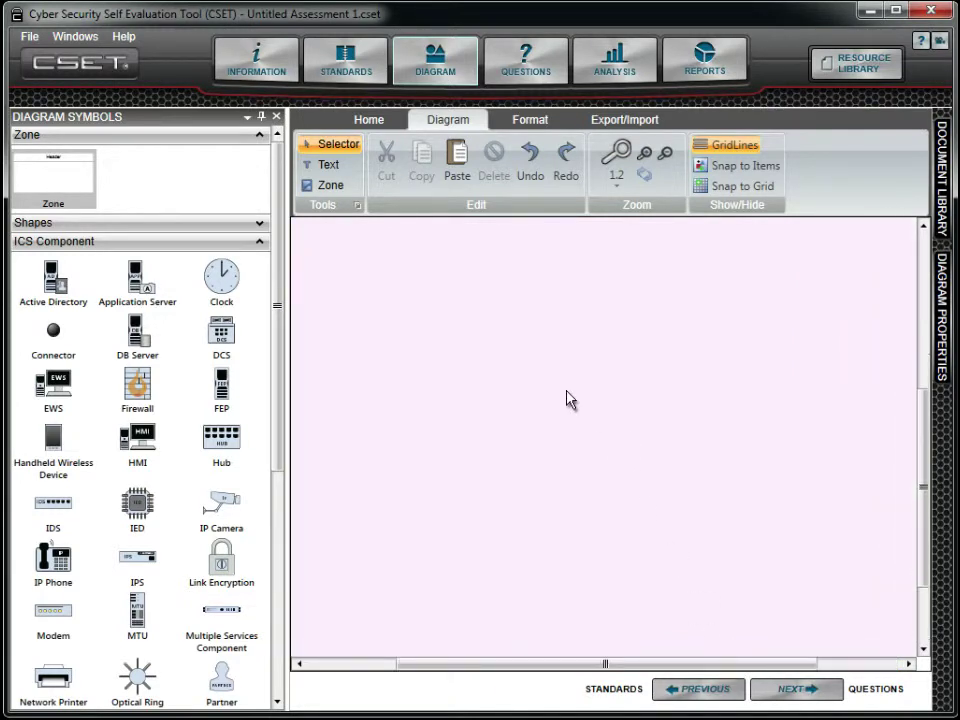
pyautogui.scroll(-3, 567, 400)
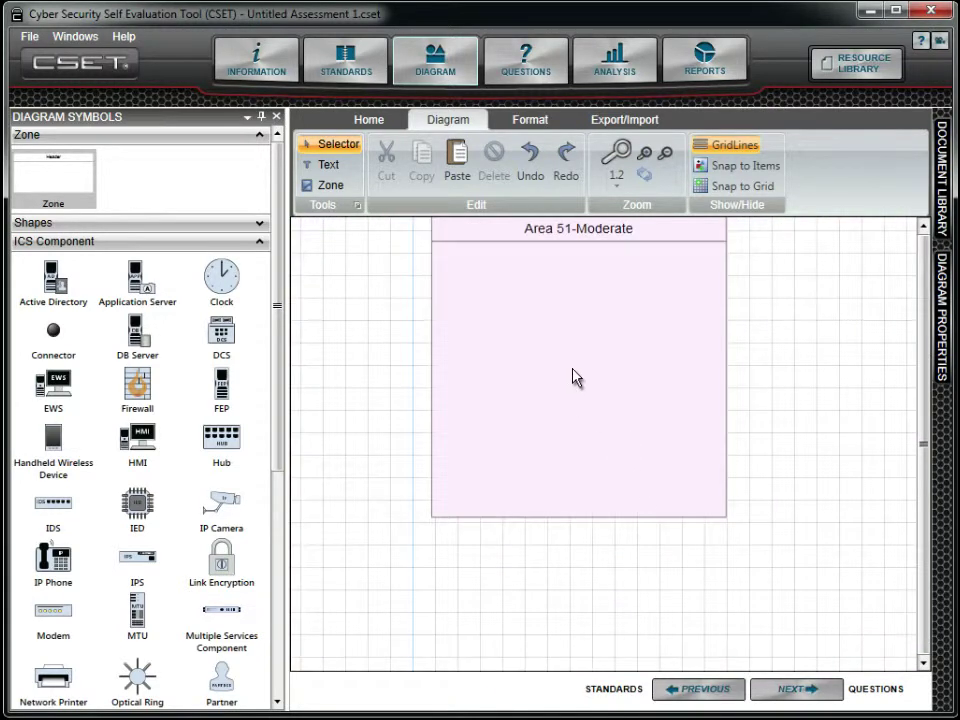
pyautogui.moveTo(583, 364); pyautogui.dragTo(559, 417)
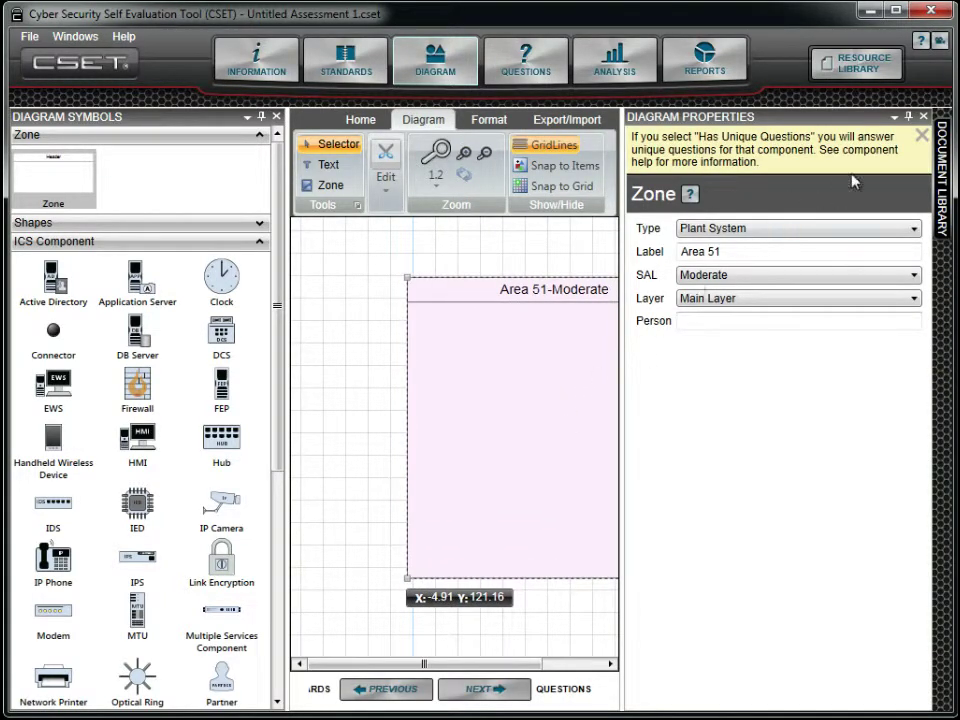
pyautogui.click(908, 118)
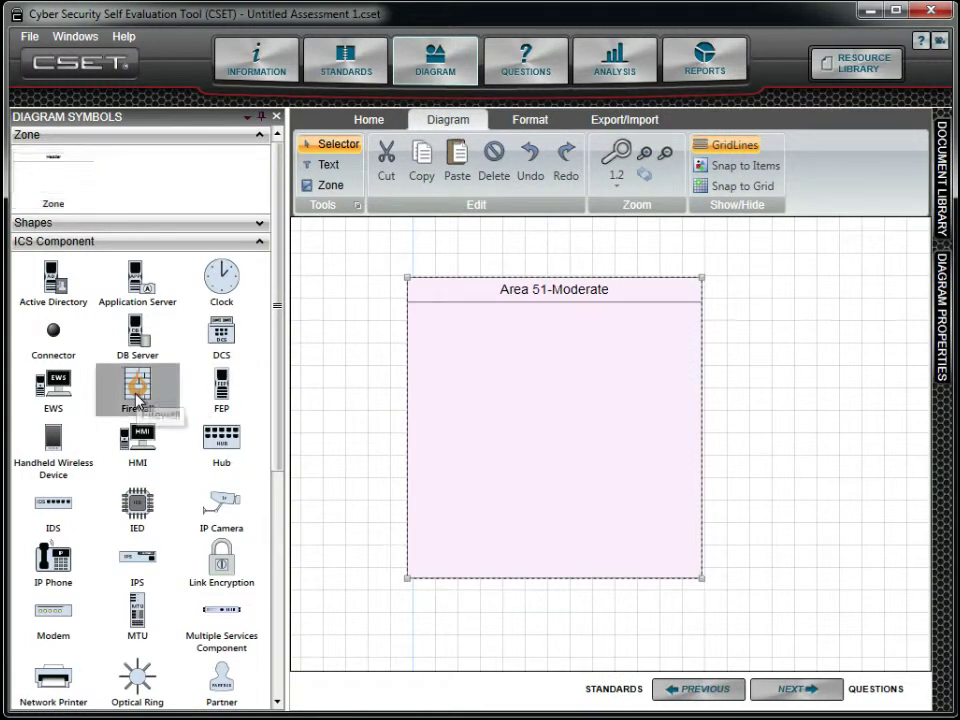
# - Place a Firewall component in the upper part of the Area 51 zone and tag it Plant Firewall
pyautogui.moveTo(137, 398); pyautogui.dragTo(554, 348)
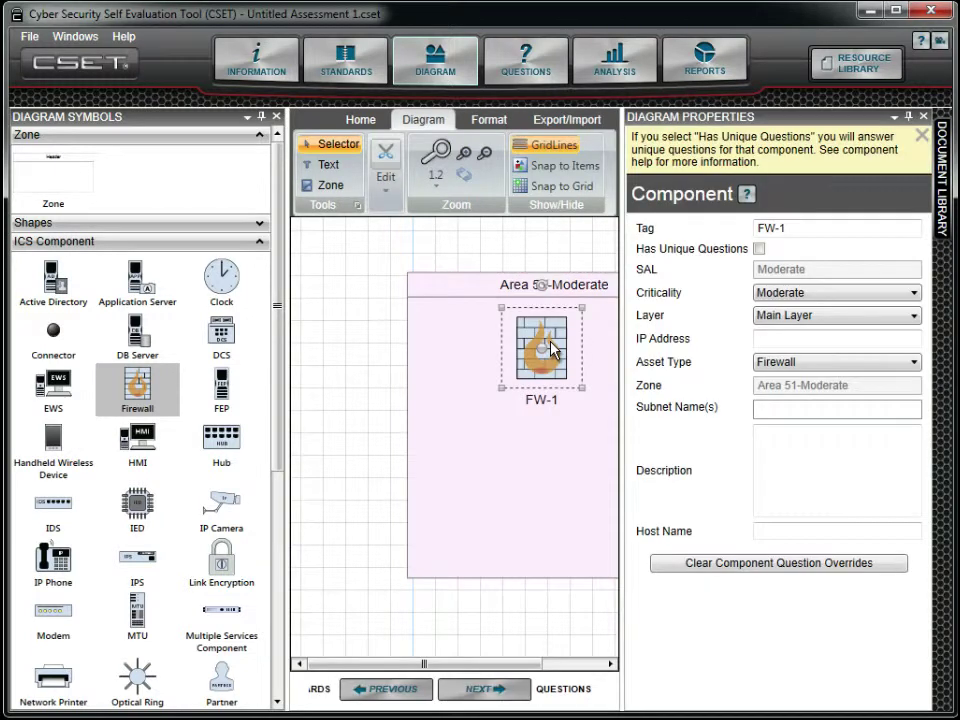
pyautogui.click(809, 228)
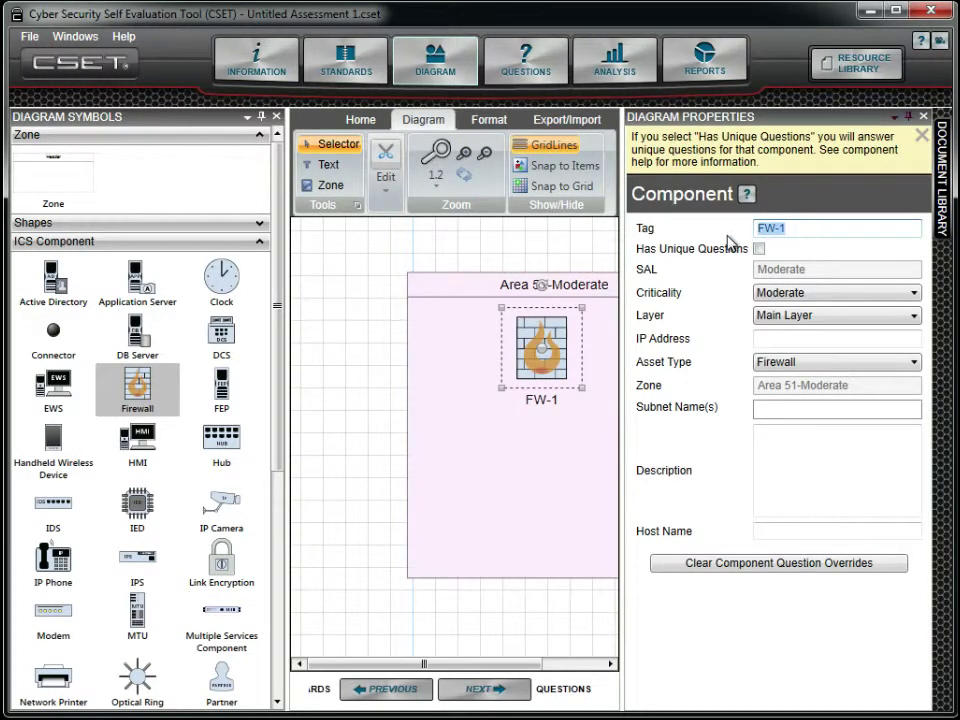
pyautogui.write('Plant Firewa')
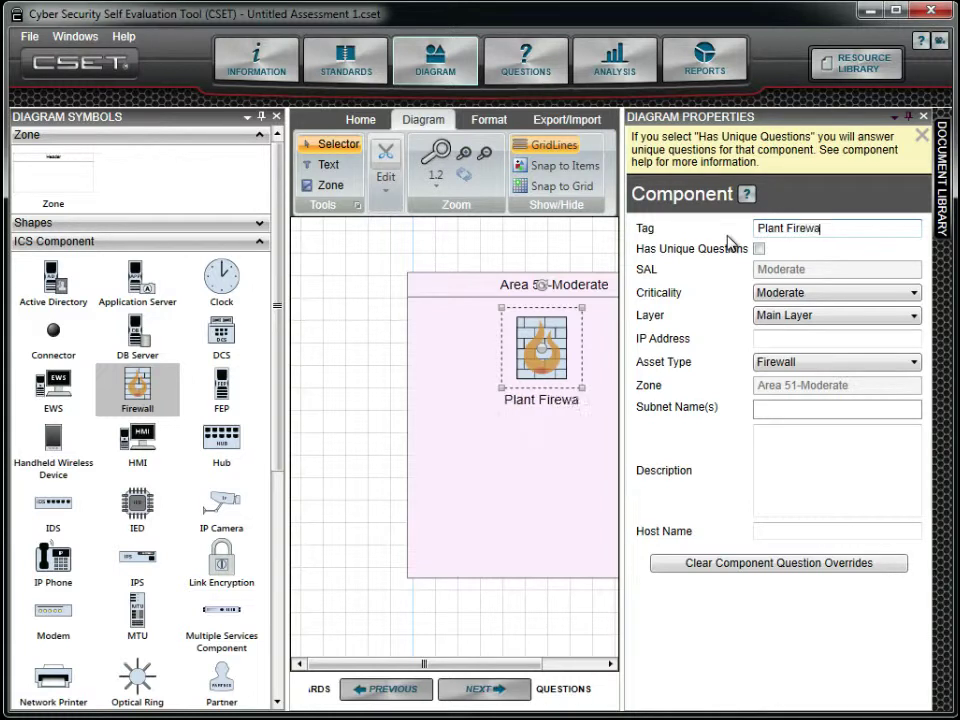
pyautogui.write('ll')
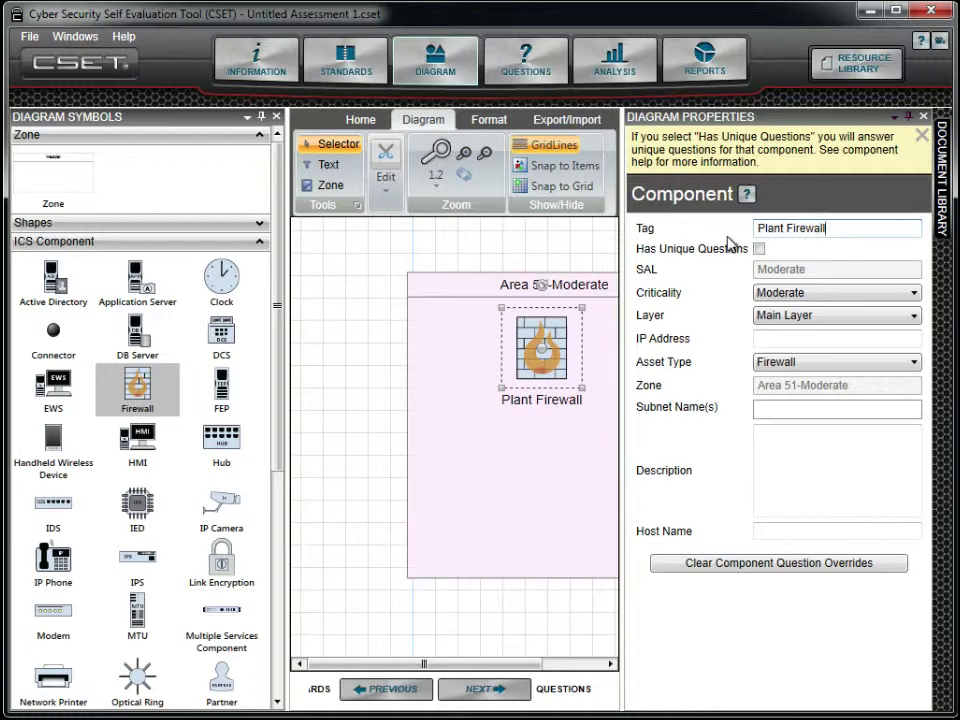
# - Place a Router component below the firewall in the Area 51 zone and tag it A51 Router
pyautogui.moveTo(279, 452); pyautogui.dragTo(272, 537)
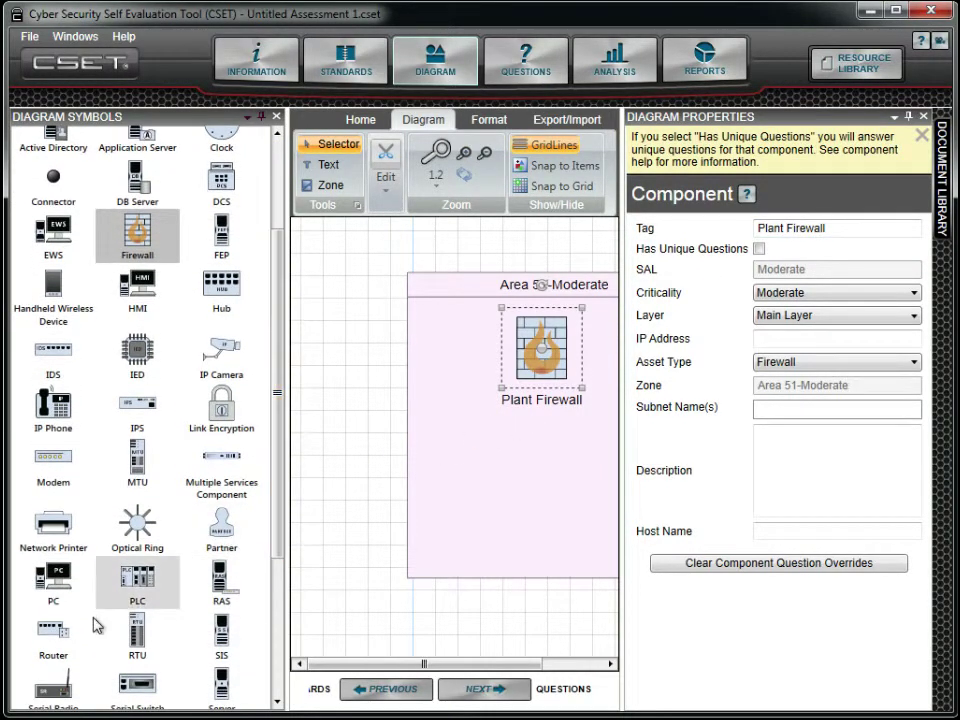
pyautogui.moveTo(52, 632); pyautogui.dragTo(550, 465)
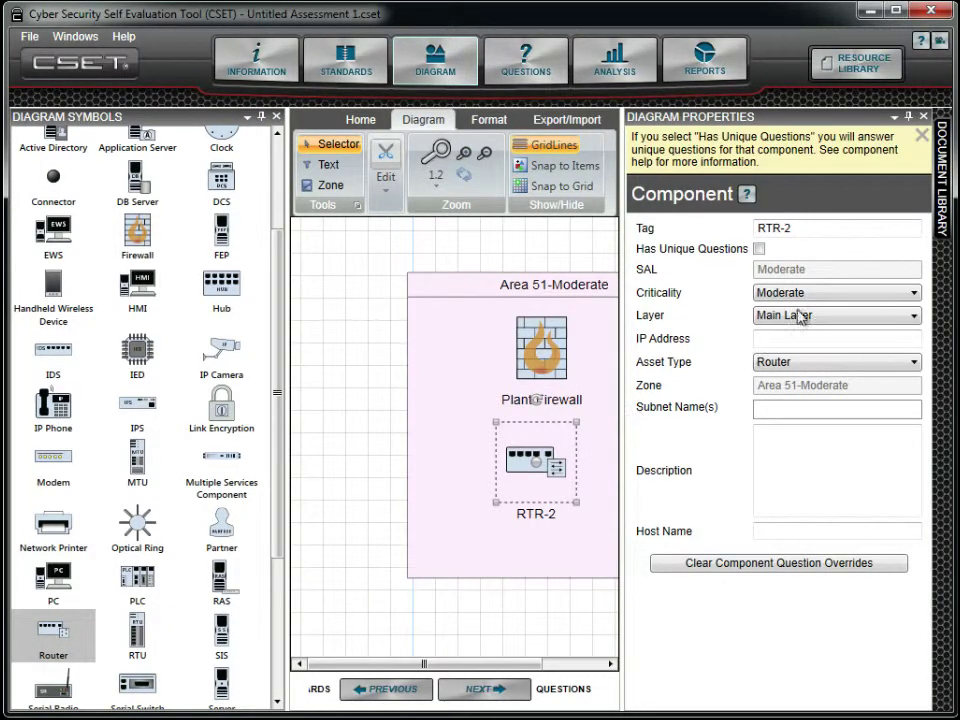
pyautogui.moveTo(795, 228); pyautogui.dragTo(767, 231)
pyautogui.write('A')
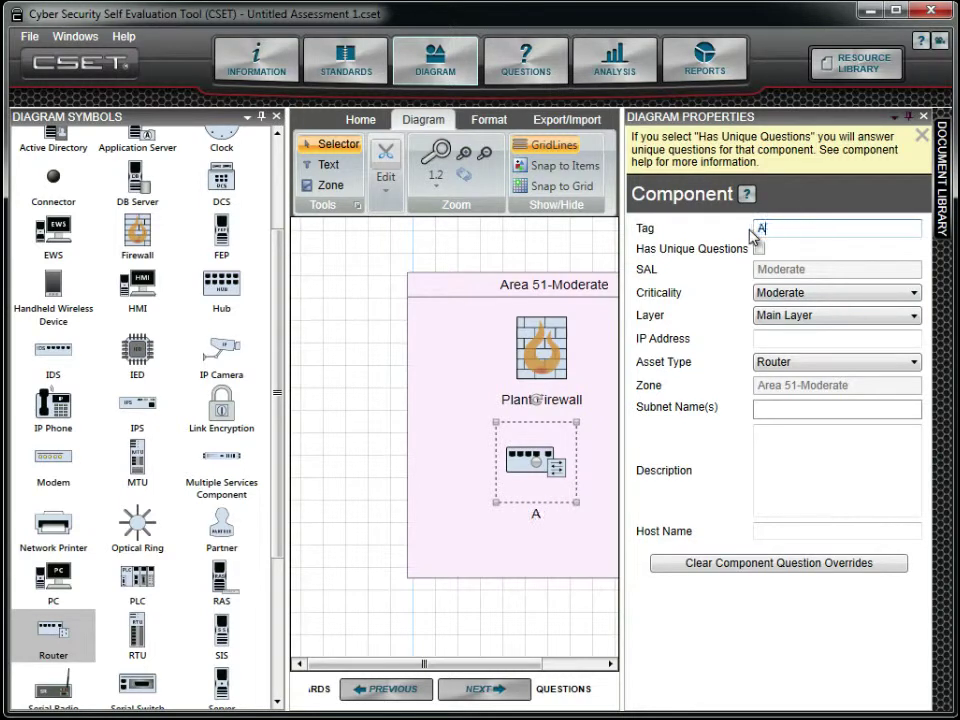
pyautogui.write('51 Router')
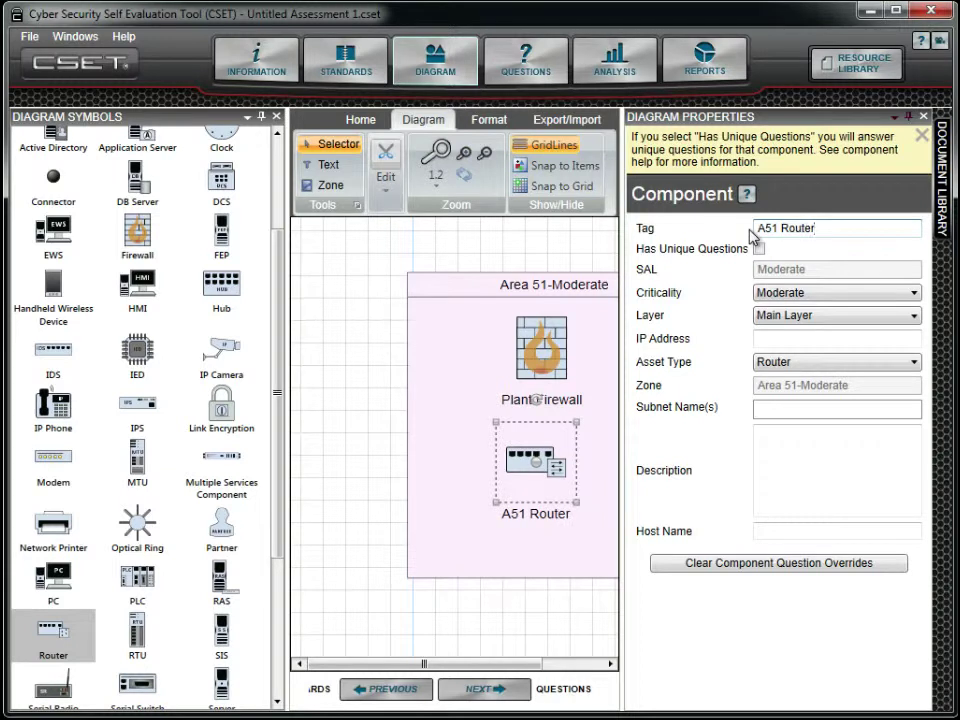
# - Place an EWS component to the left of the router in the zone and tag it Wrk 51
pyautogui.moveTo(274, 360); pyautogui.dragTo(285, 285)
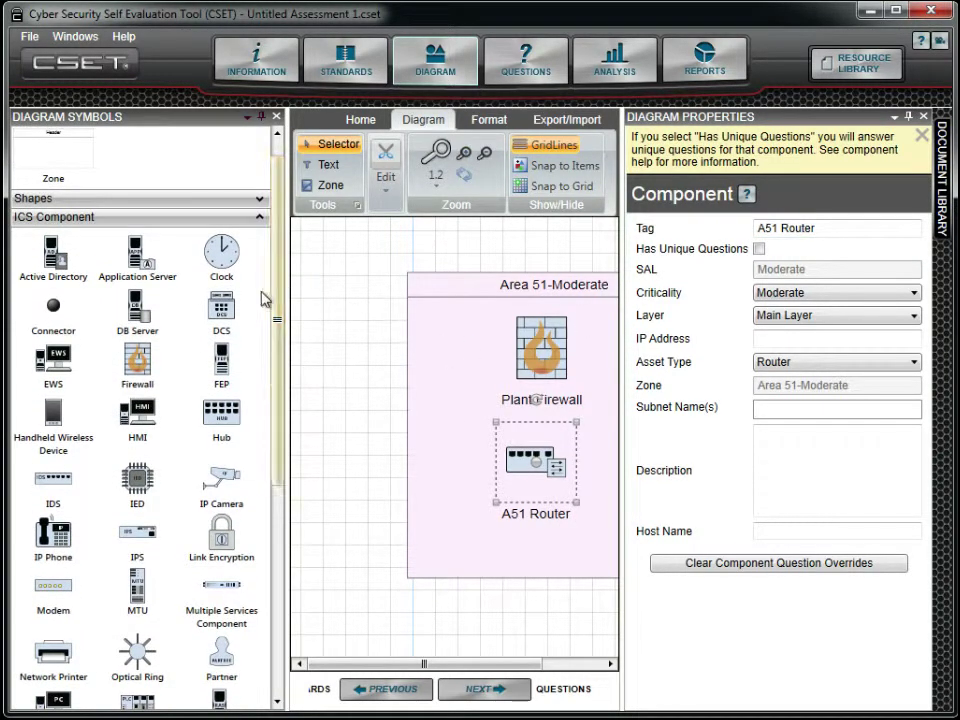
pyautogui.moveTo(55, 358); pyautogui.dragTo(436, 462)
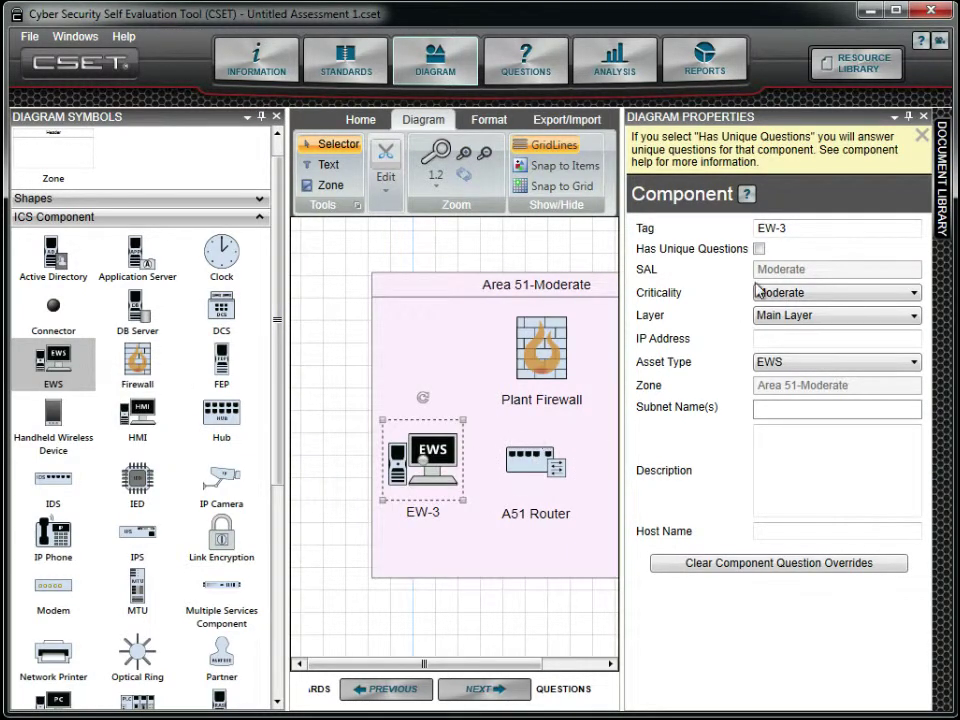
pyautogui.moveTo(786, 230); pyautogui.dragTo(748, 238)
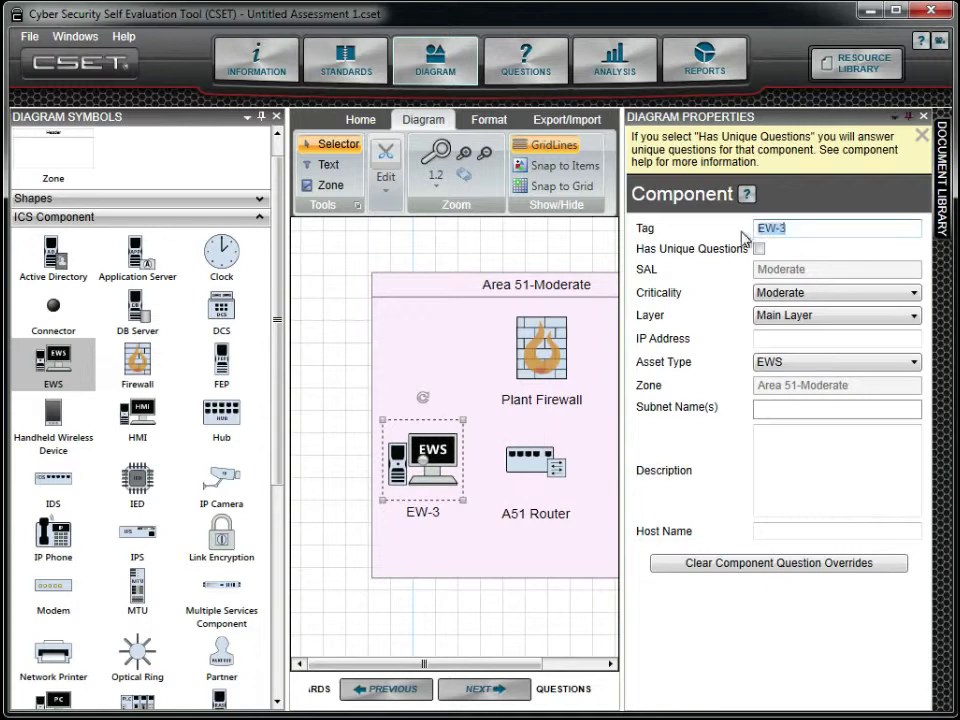
pyautogui.write('Wrk')
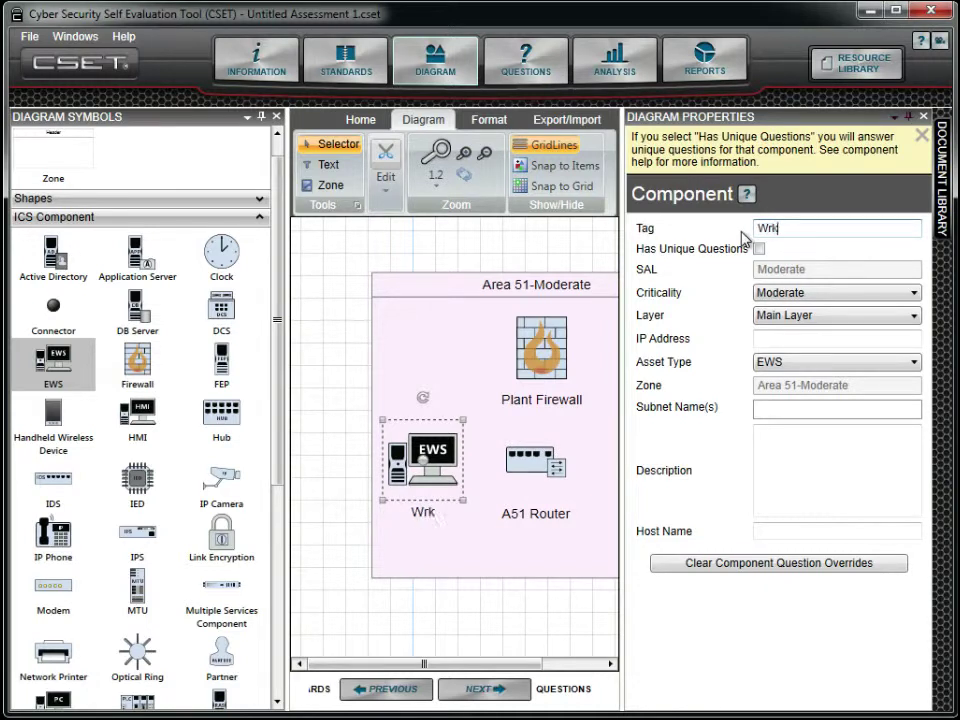
pyautogui.write(' 51')
pyautogui.click(908, 118)
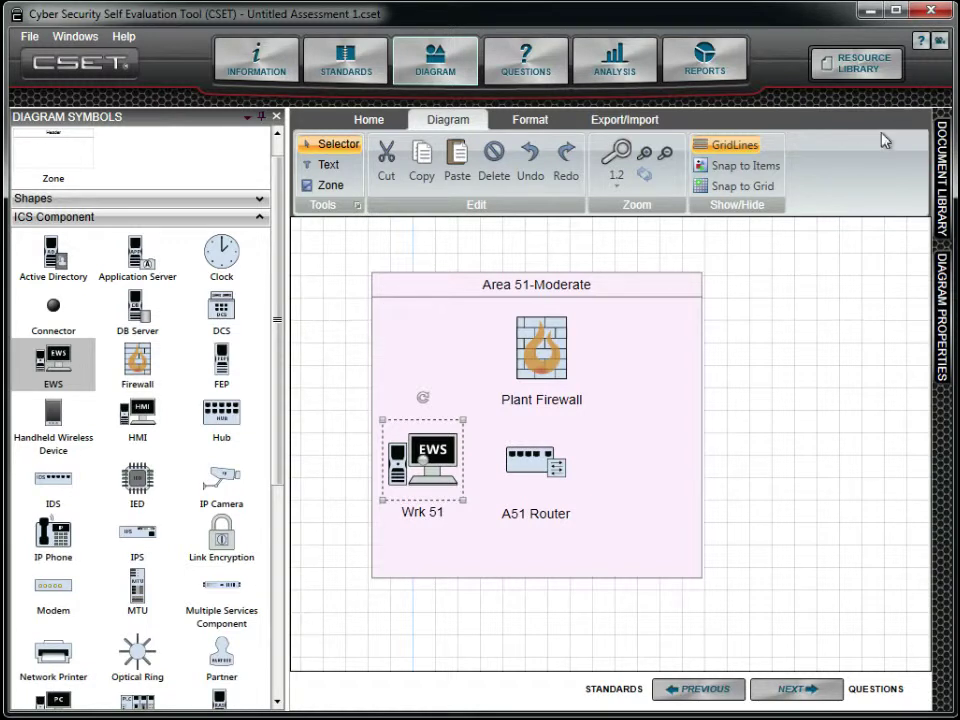
# - Connect Plant Firewall to A51 Router and the Wrk 51 workstation to A51 Router
pyautogui.click(557, 345)
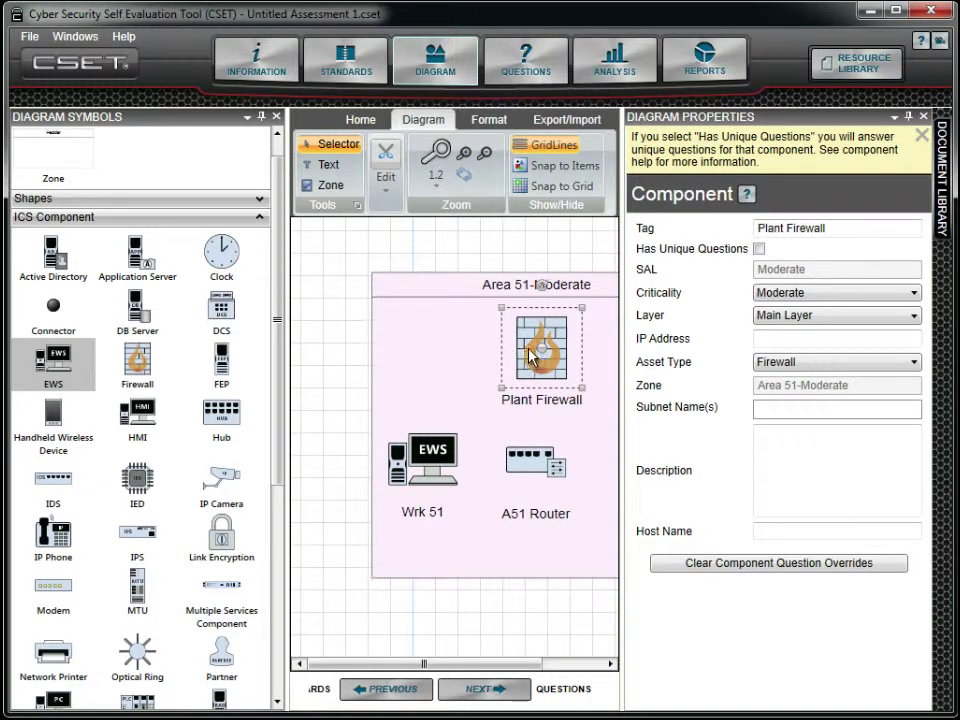
pyautogui.moveTo(531, 355); pyautogui.dragTo(541, 469)
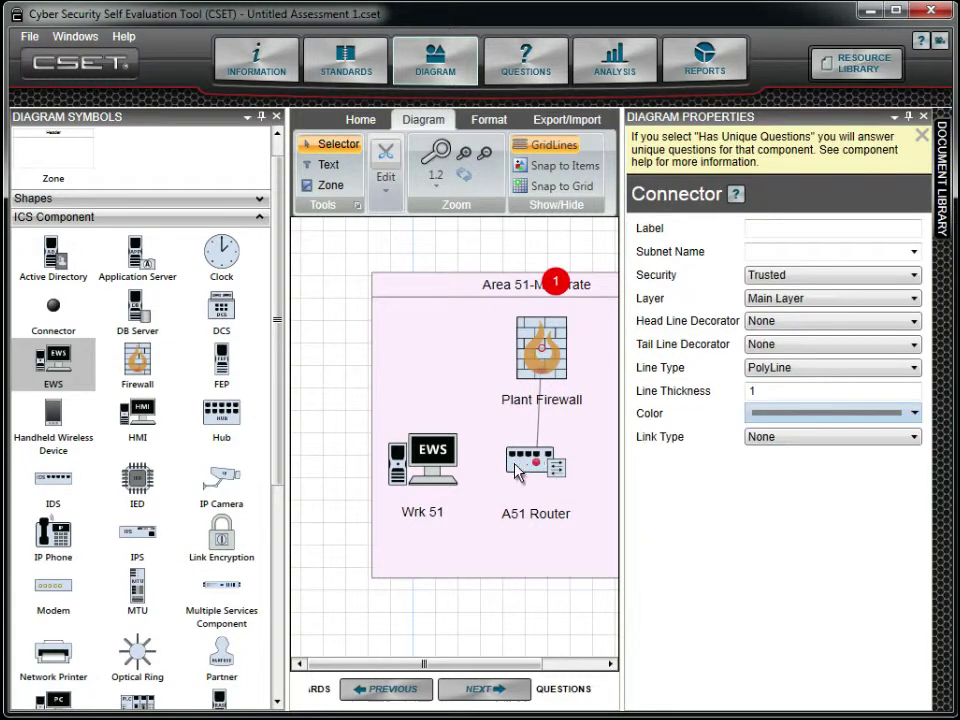
pyautogui.click(445, 463)
pyautogui.moveTo(425, 467); pyautogui.dragTo(536, 463)
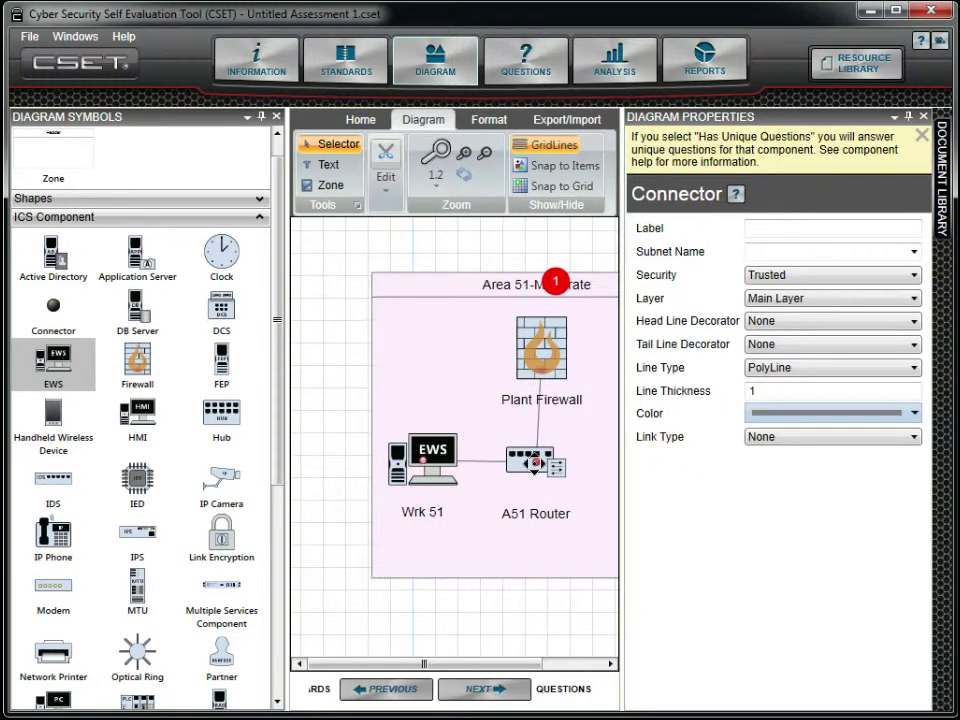
pyautogui.click(908, 117)
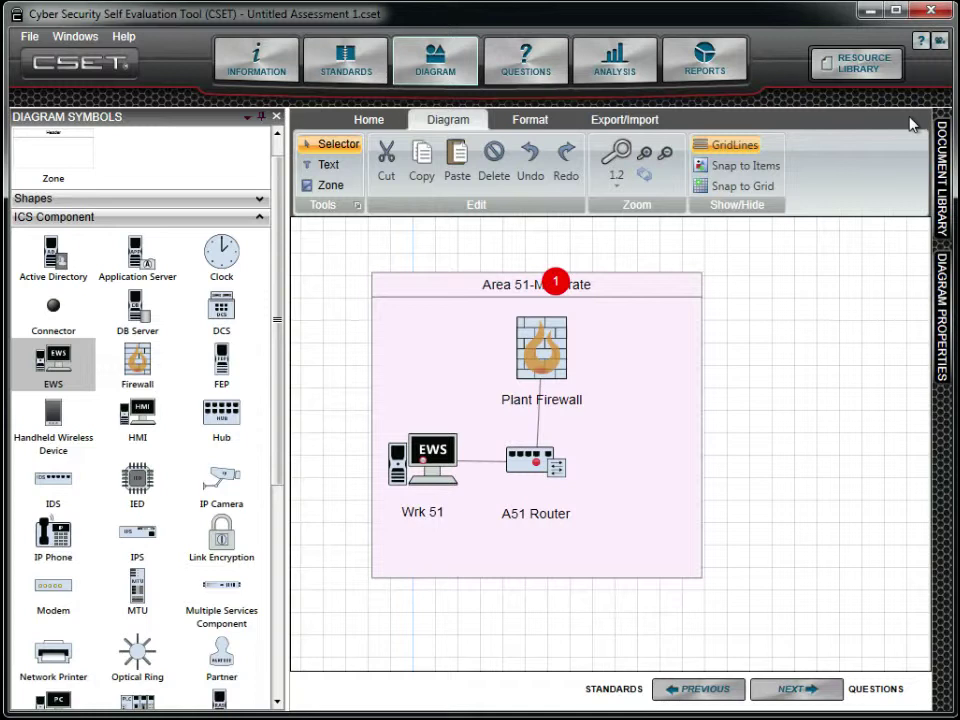
# - Read the network architecture deficiency flagged by warning 1 on the diagram and close its message
pyautogui.click(556, 283)
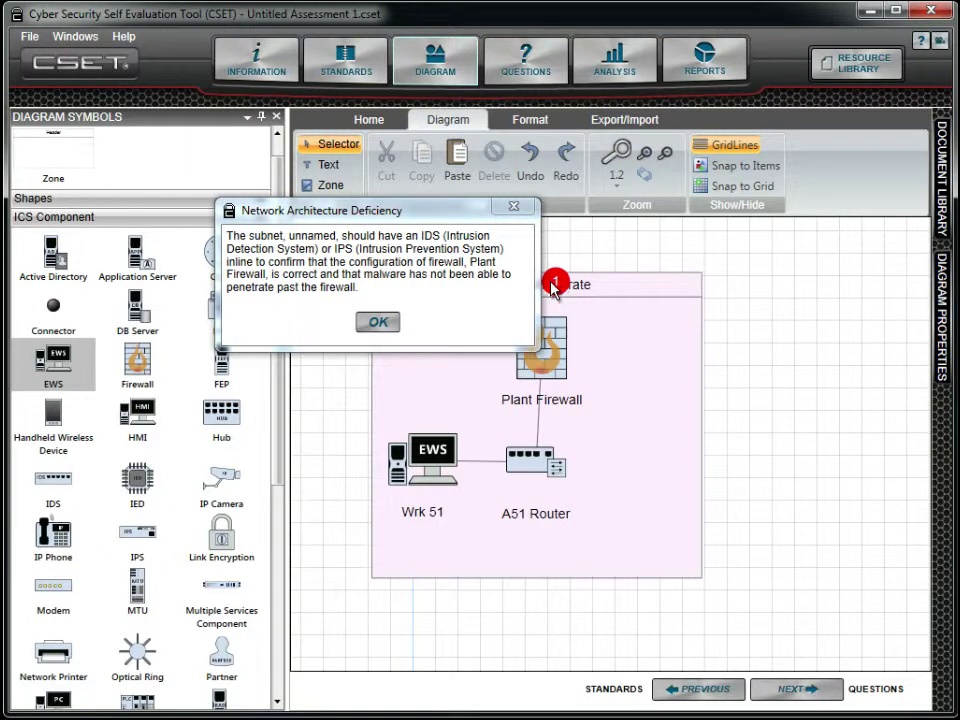
pyautogui.click(378, 322)
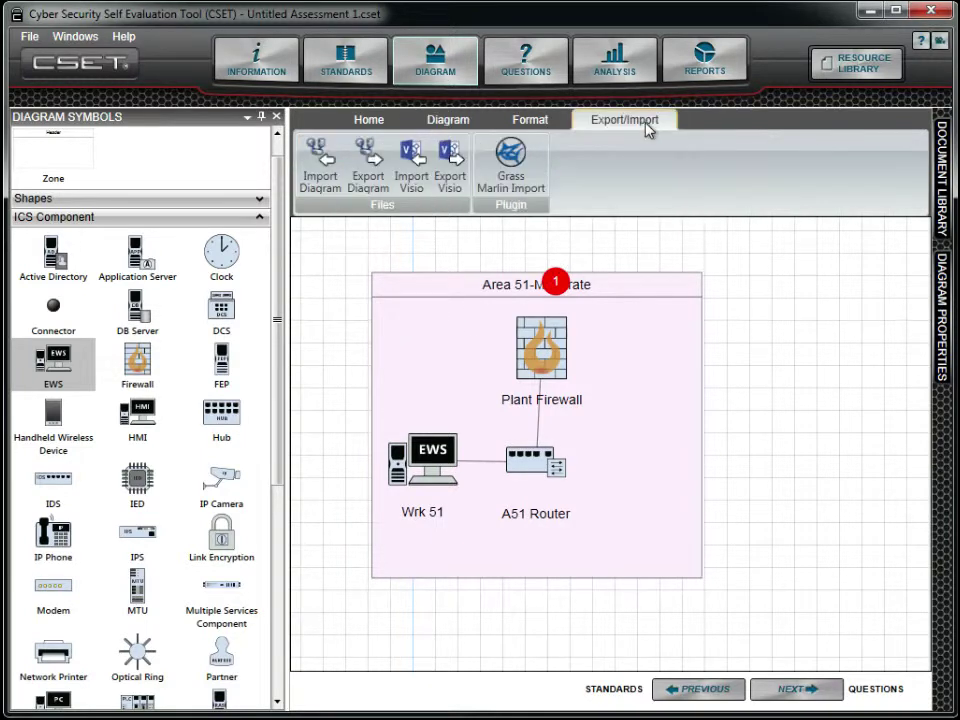
# - Export the diagram as a CSET Diagram File named Area 51 in the My Assessments folder
pyautogui.click(378, 163)
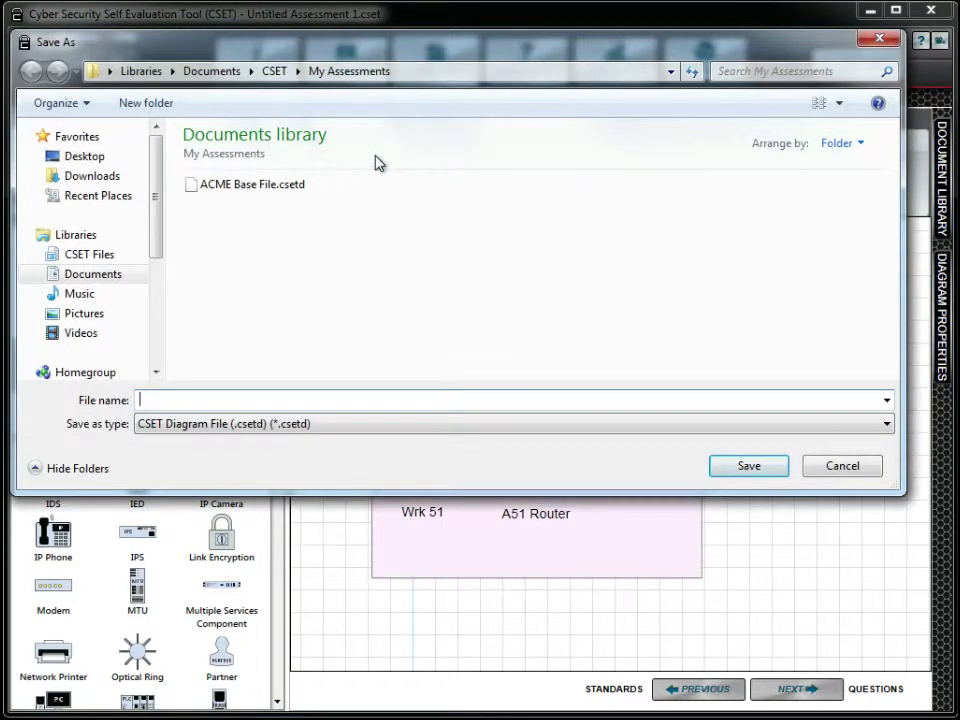
pyautogui.write('Area 51')
pyautogui.click(748, 468)
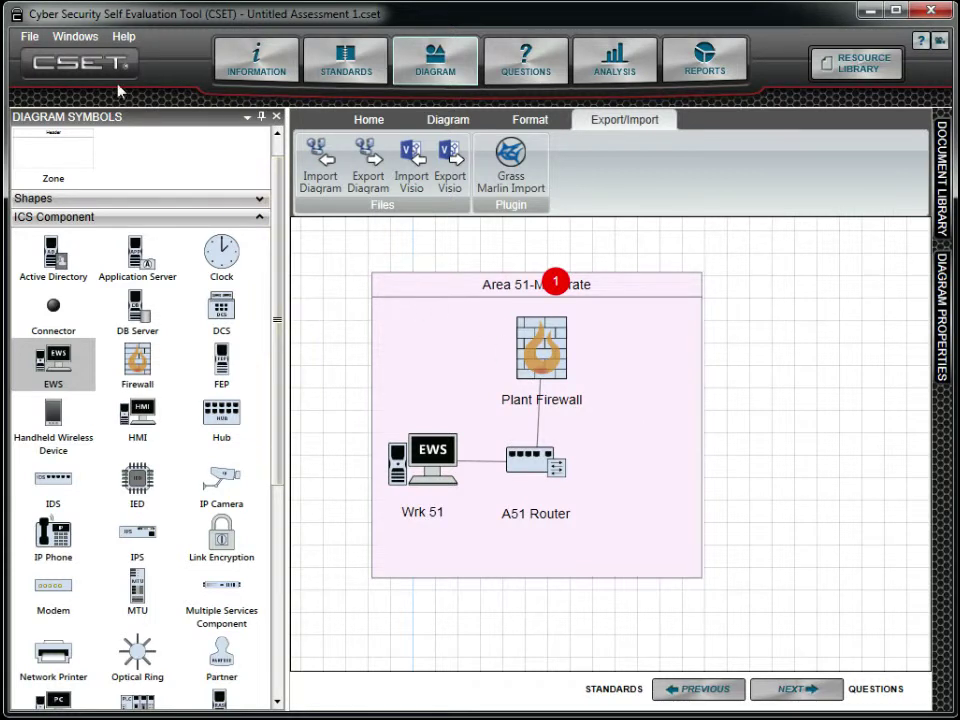
pyautogui.click(31, 40)
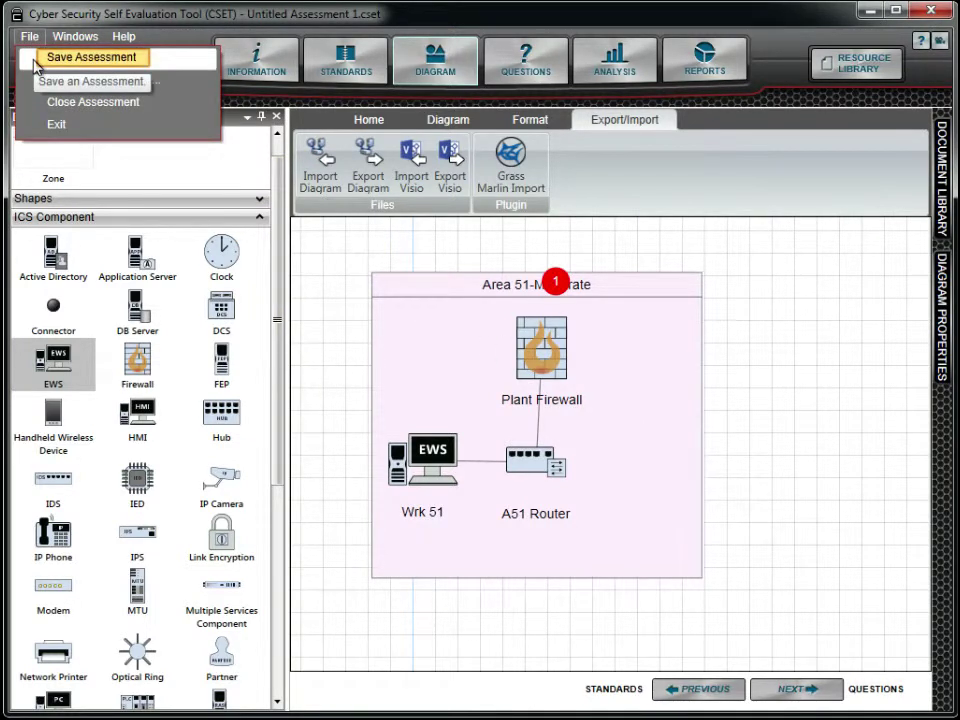
pyautogui.click(308, 241)
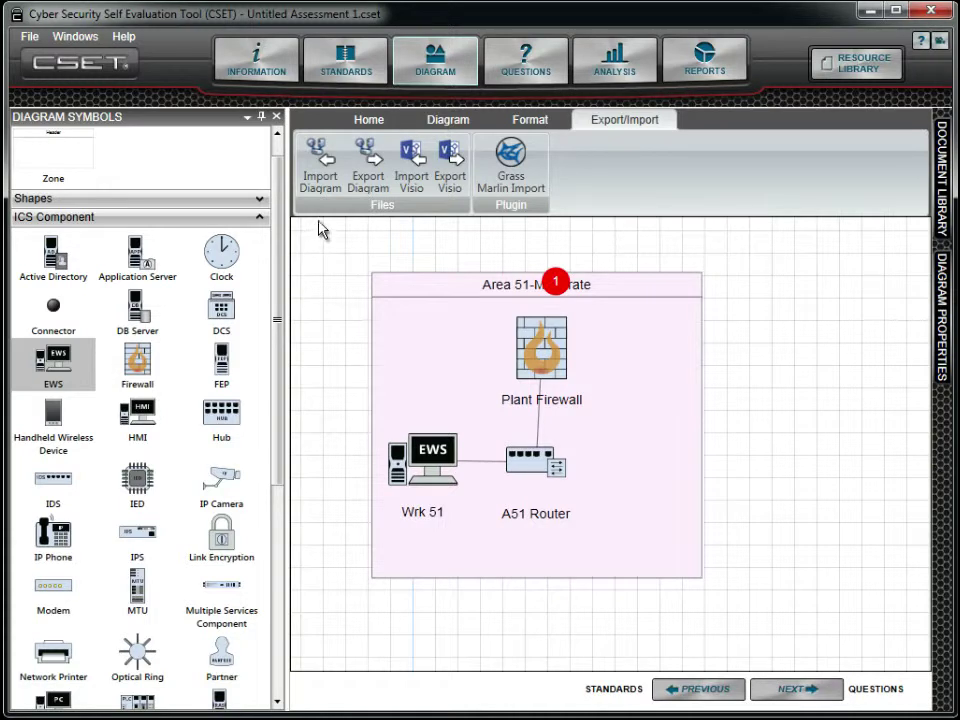
# - Load the PCS template and replace the current diagram with it
pyautogui.click(368, 124)
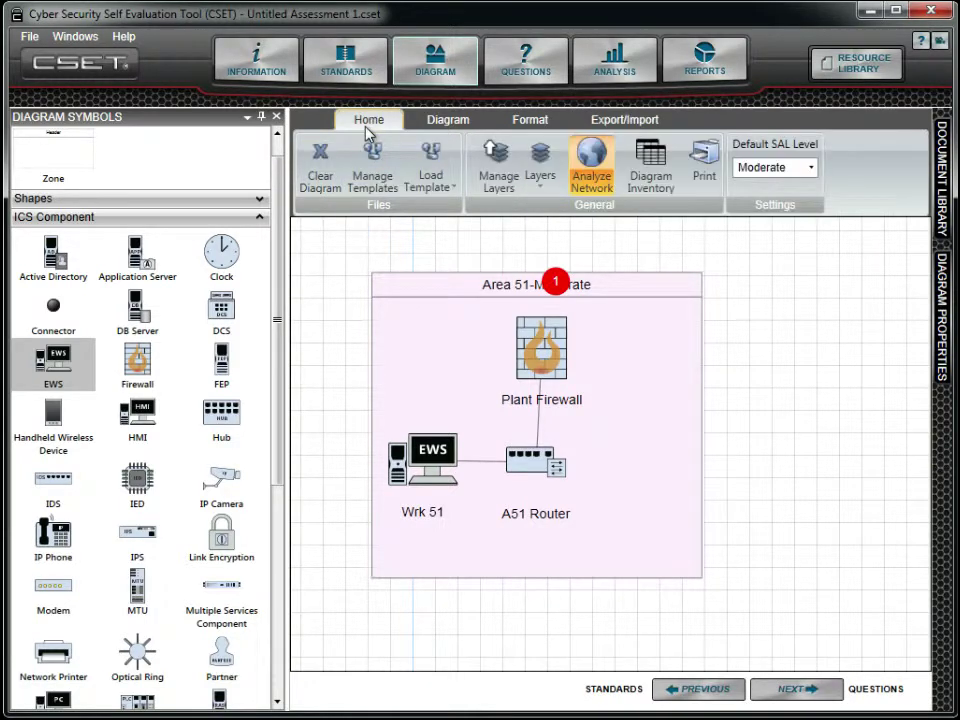
pyautogui.click(428, 170)
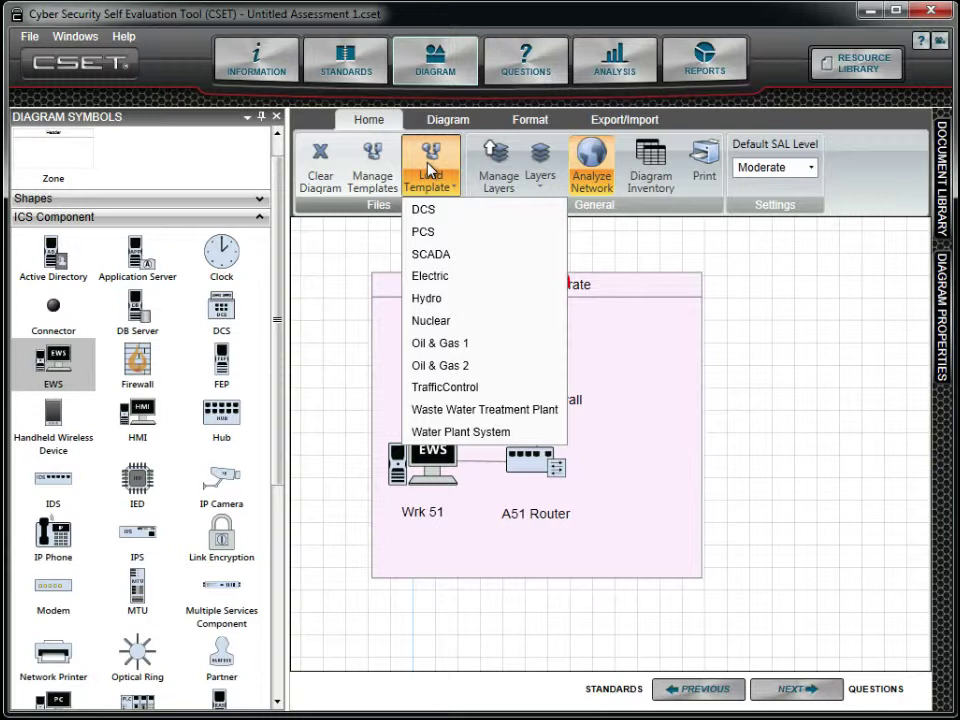
pyautogui.click(470, 238)
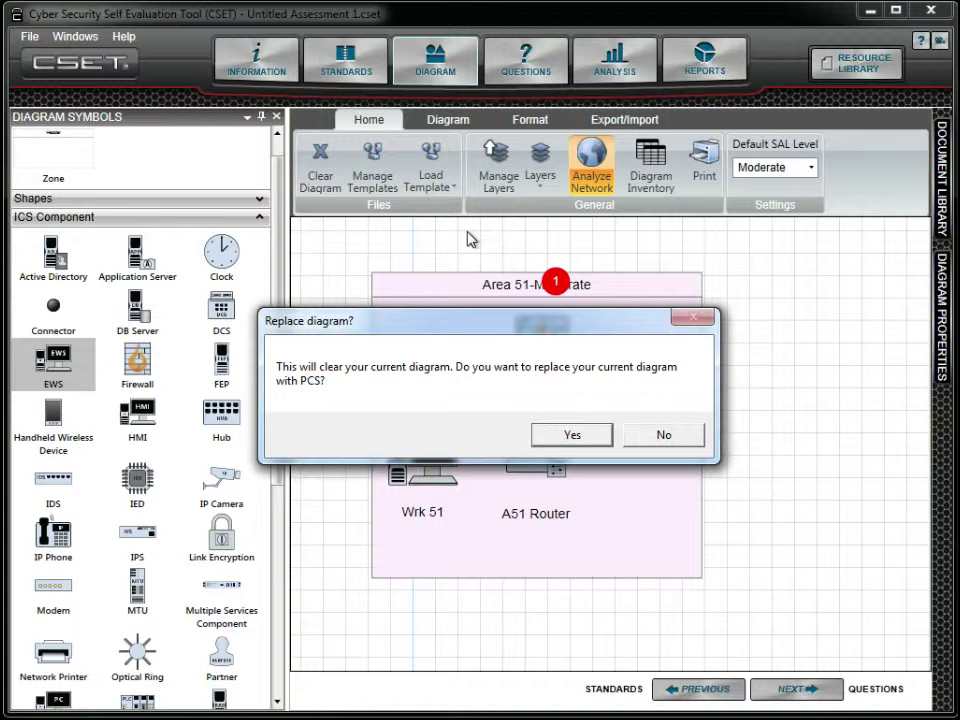
pyautogui.click(595, 443)
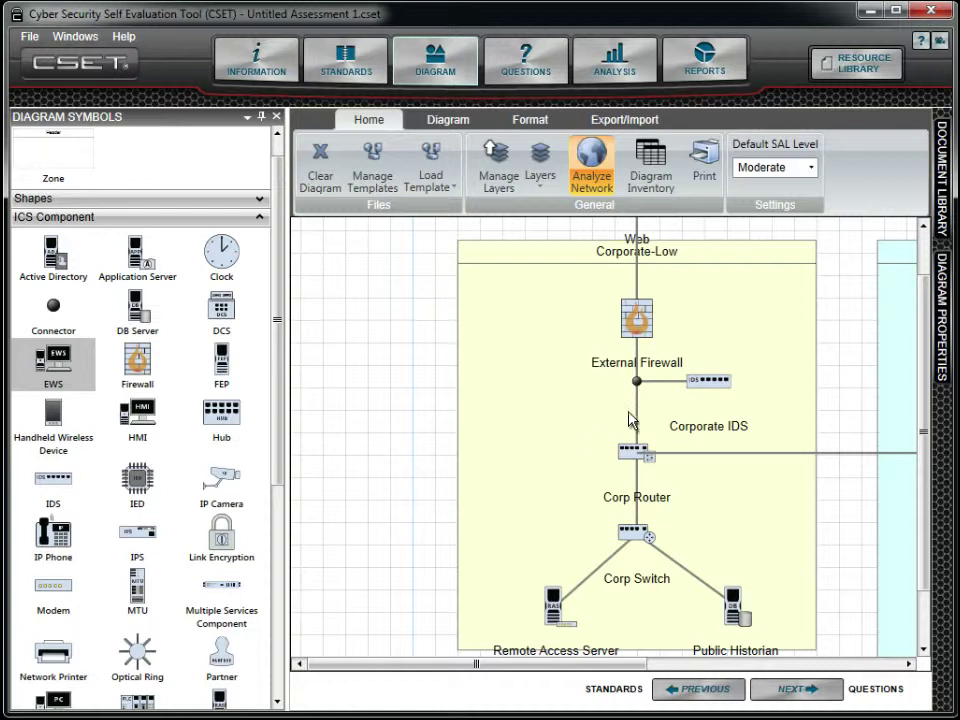
# - Rename the Web component's tag to World Wide Web in the diagram inventory and accept the change
pyautogui.click(657, 167)
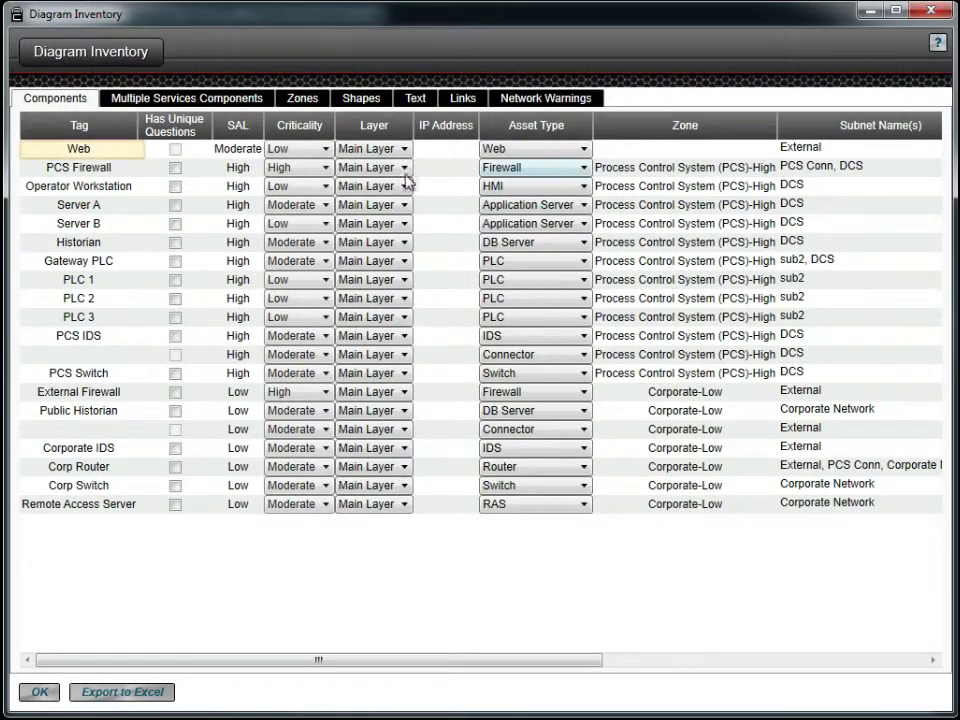
pyautogui.click(84, 151)
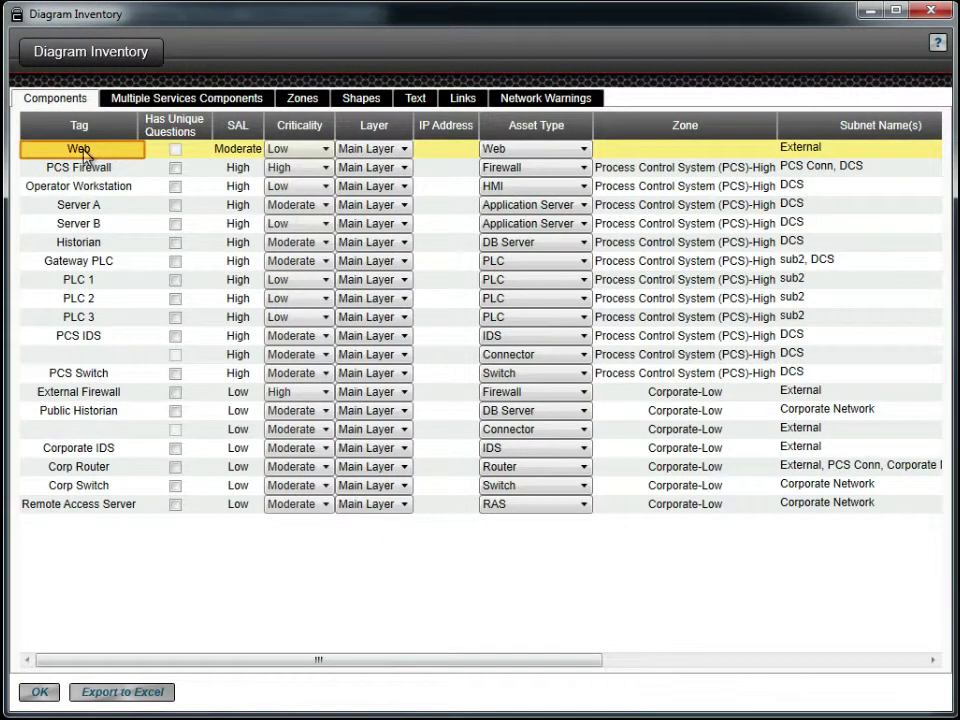
pyautogui.write('World ')
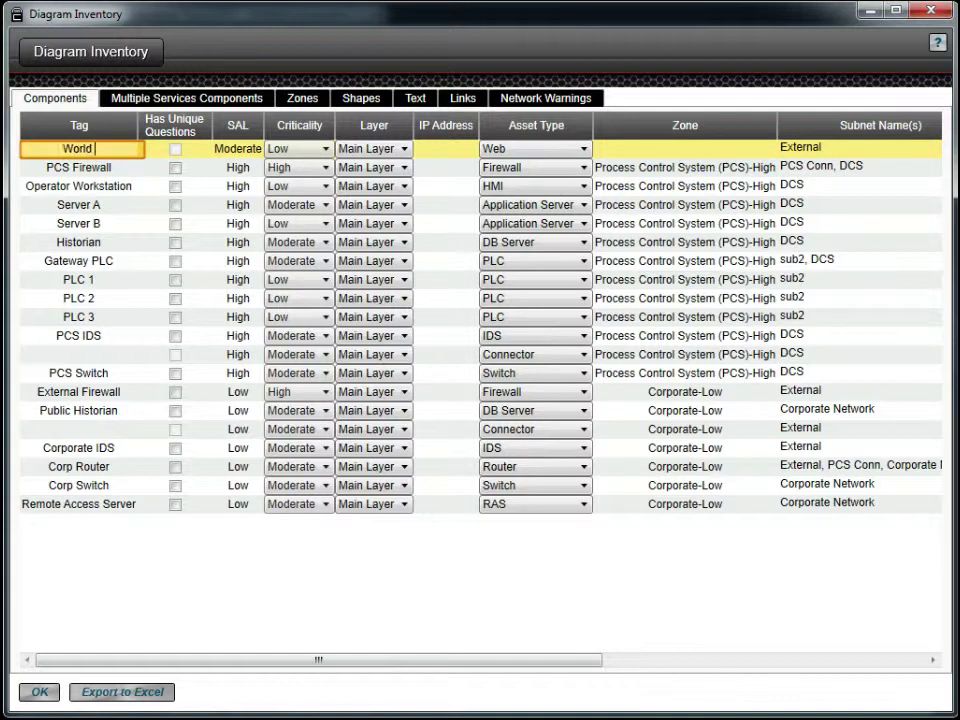
pyautogui.write('Wide Web')
pyautogui.press('Return')
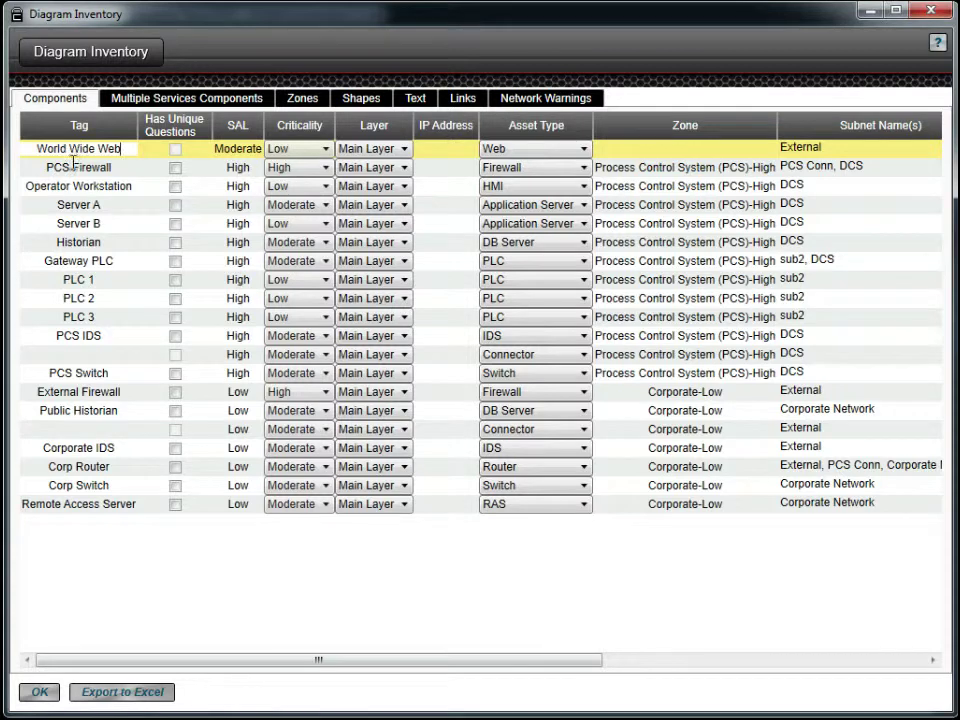
pyautogui.click(42, 692)
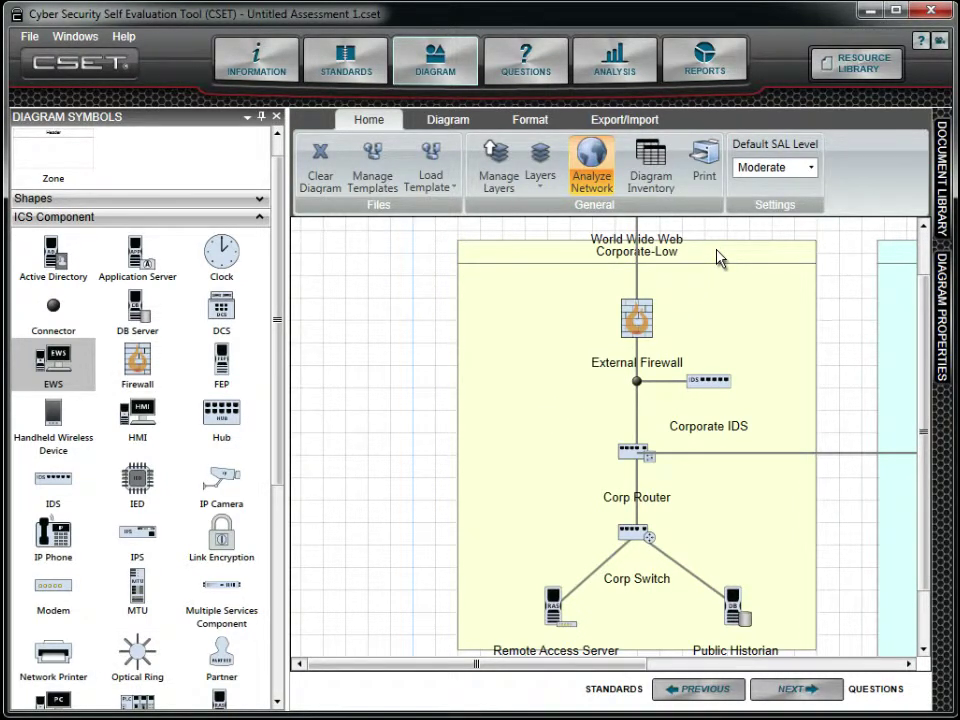
# - Add a new diagram layer named Remote
pyautogui.click(511, 177)
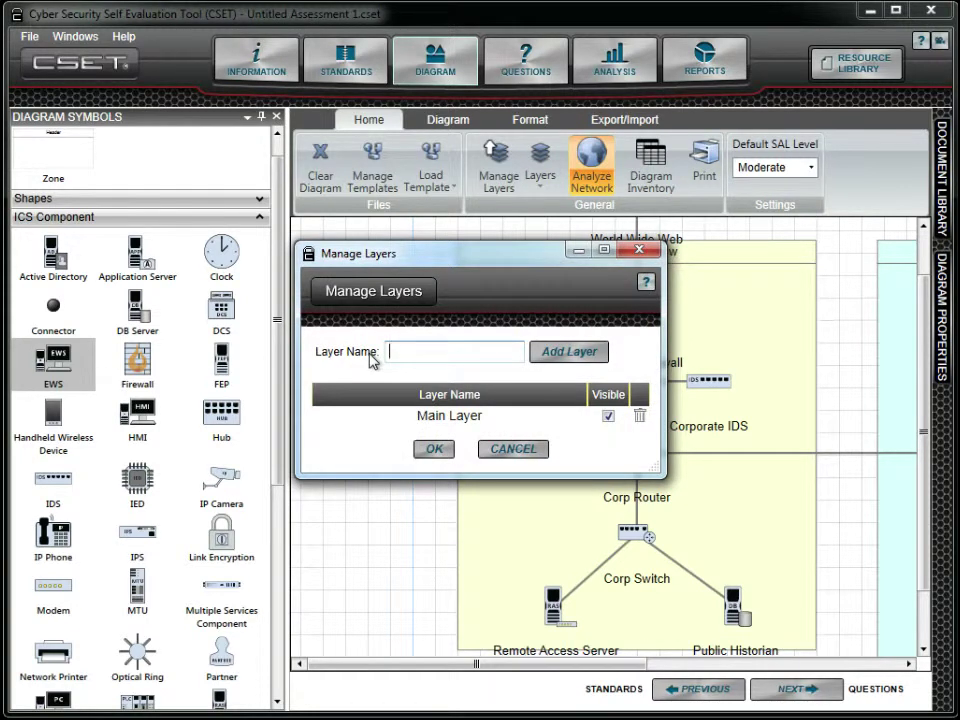
pyautogui.write('Remote')
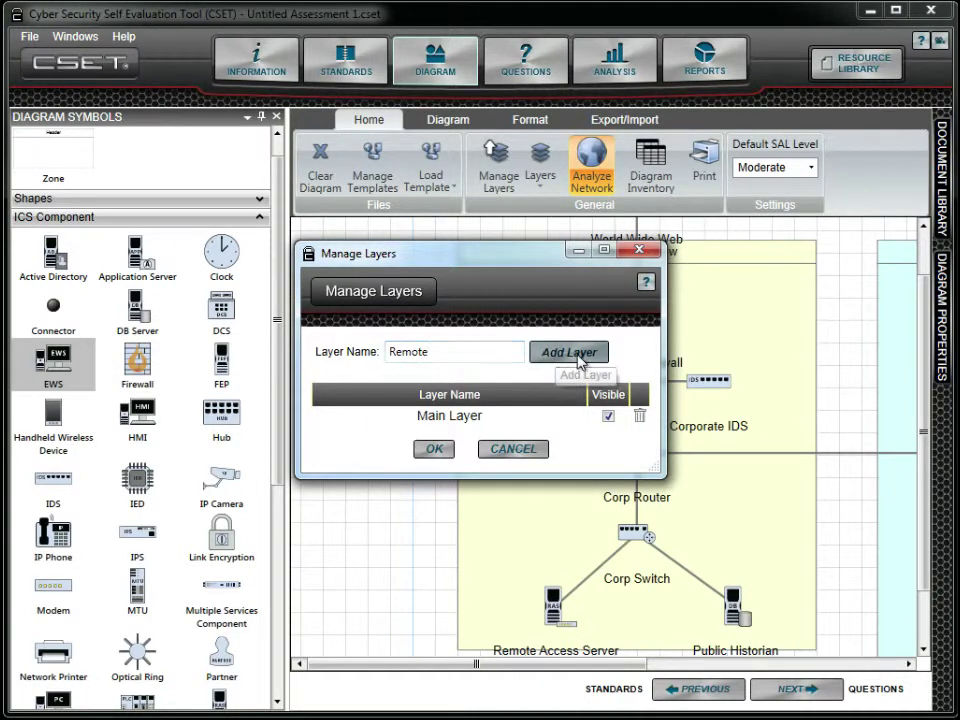
pyautogui.click(572, 352)
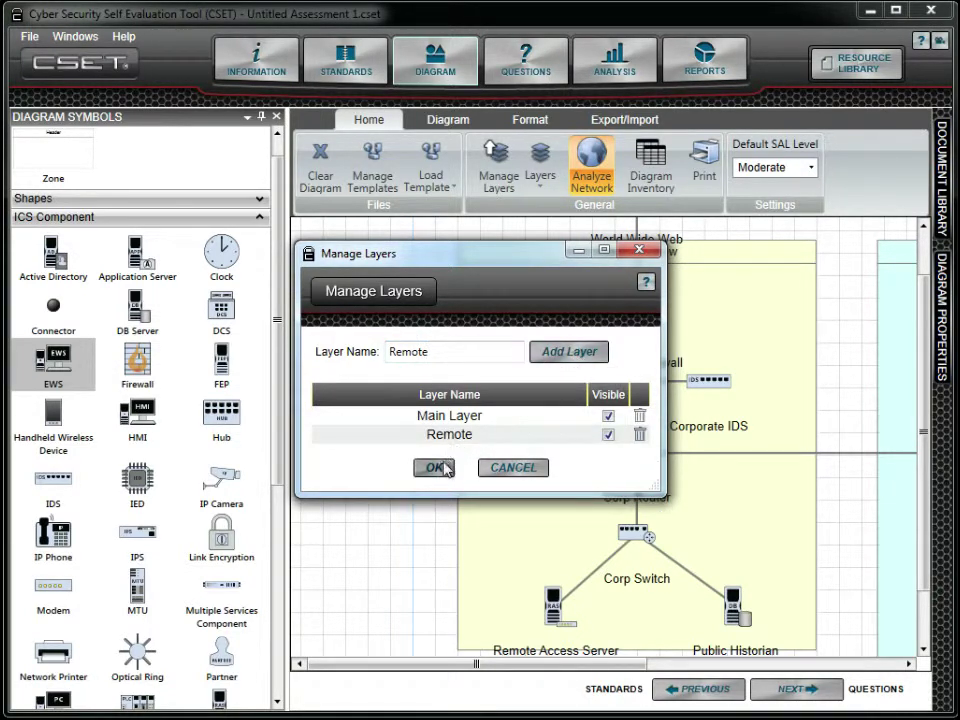
pyautogui.click(439, 467)
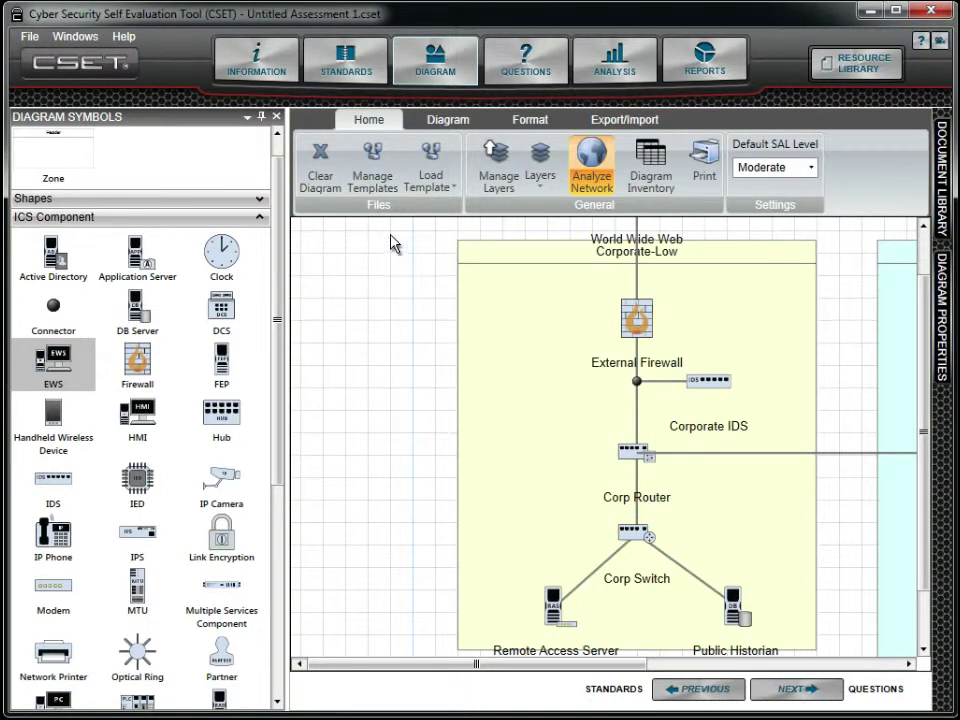
# - Select the whole Corporate zone with its components and assign them to the Remote layer
pyautogui.moveTo(391, 230); pyautogui.dragTo(842, 666)
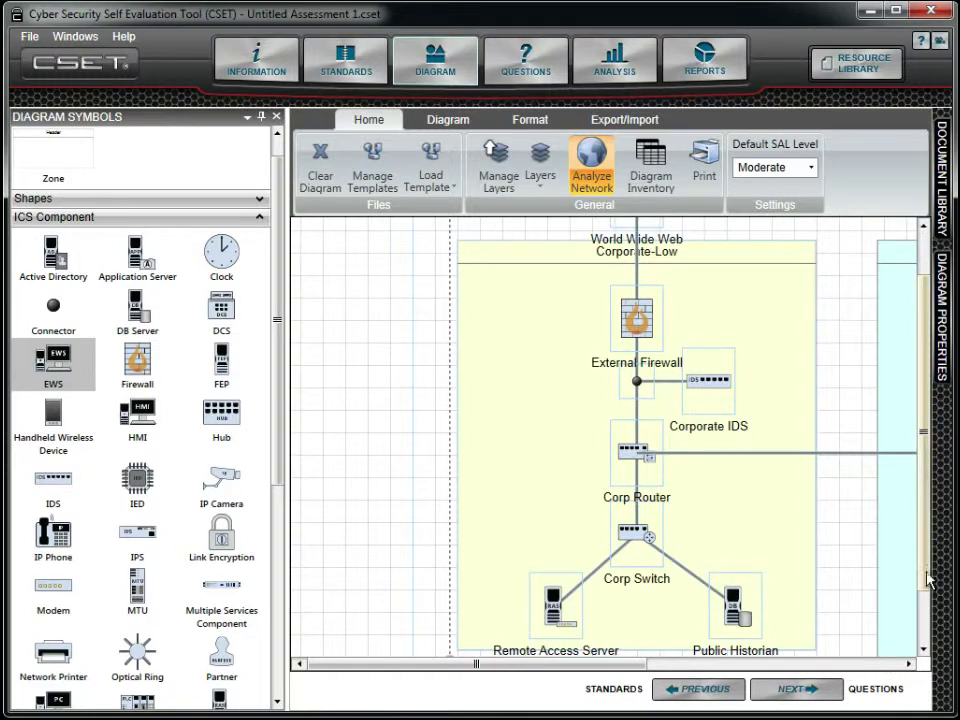
pyautogui.click(941, 315)
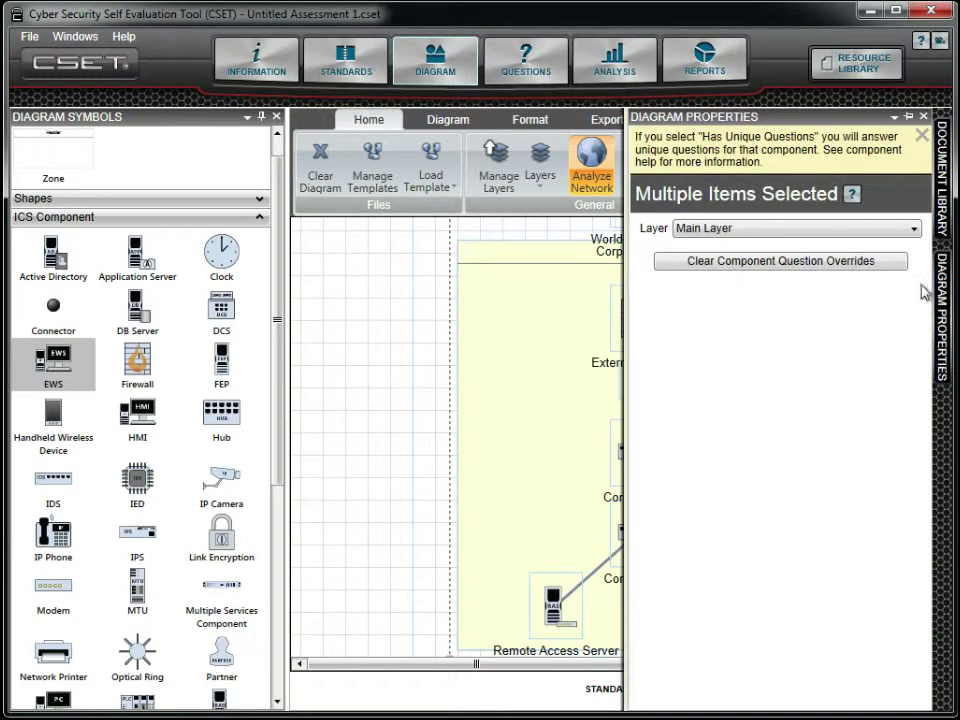
pyautogui.click(814, 229)
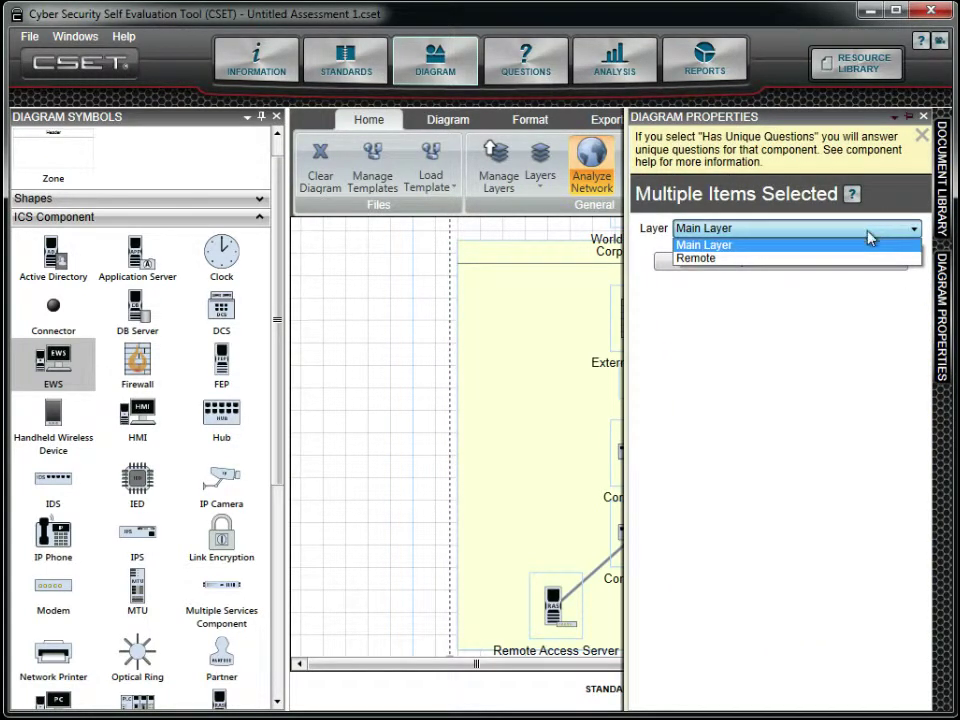
pyautogui.click(856, 259)
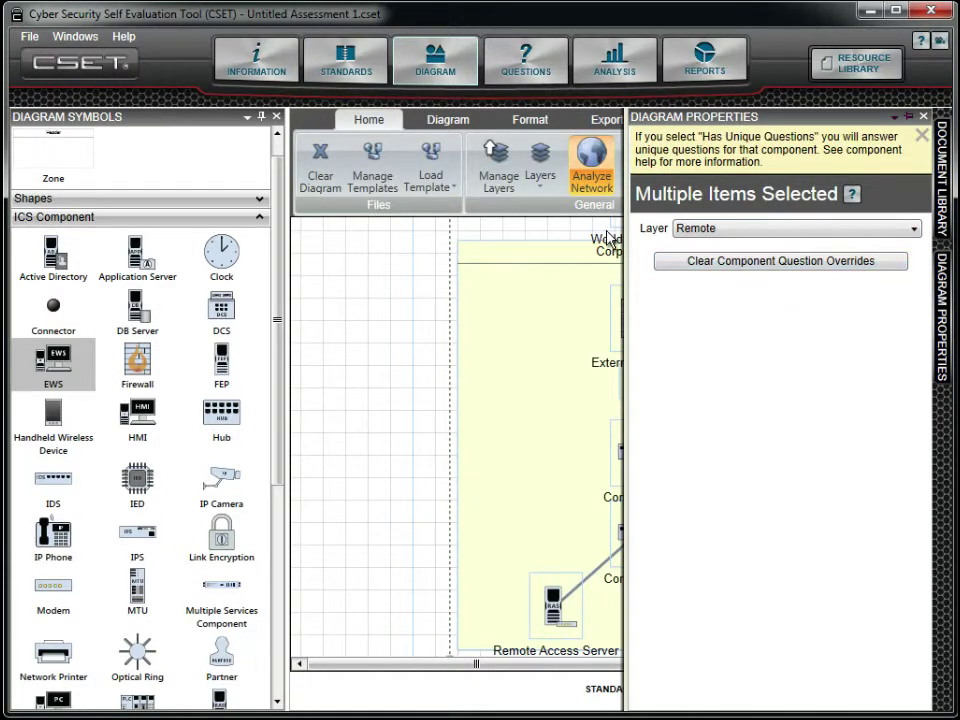
pyautogui.click(571, 237)
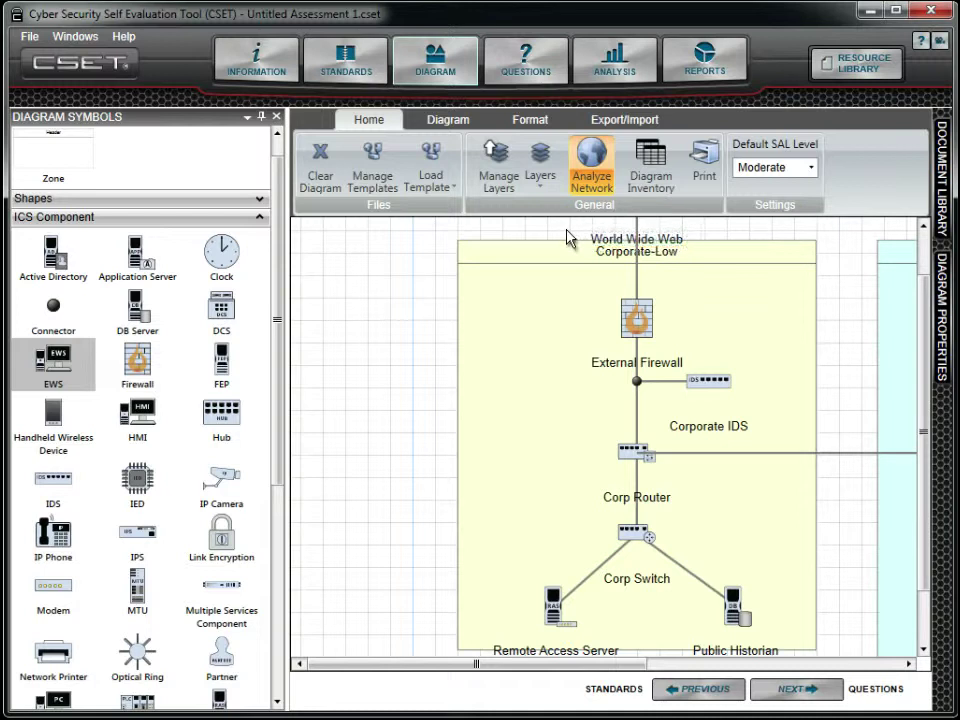
# - Hide the Remote layer and show it again to check which items belong to it
pyautogui.click(538, 176)
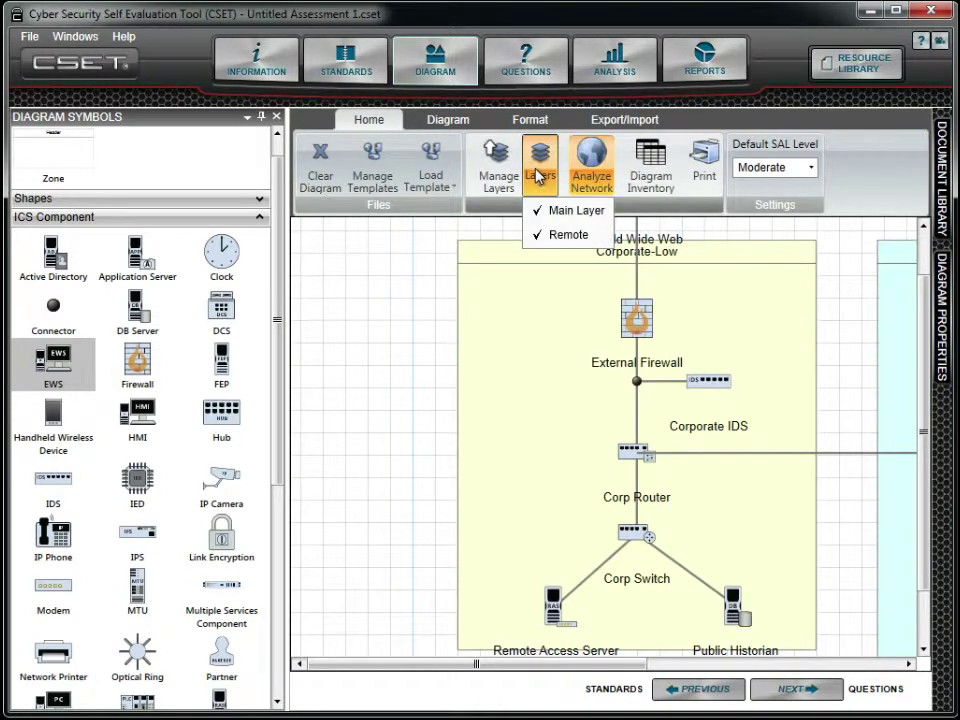
pyautogui.click(561, 237)
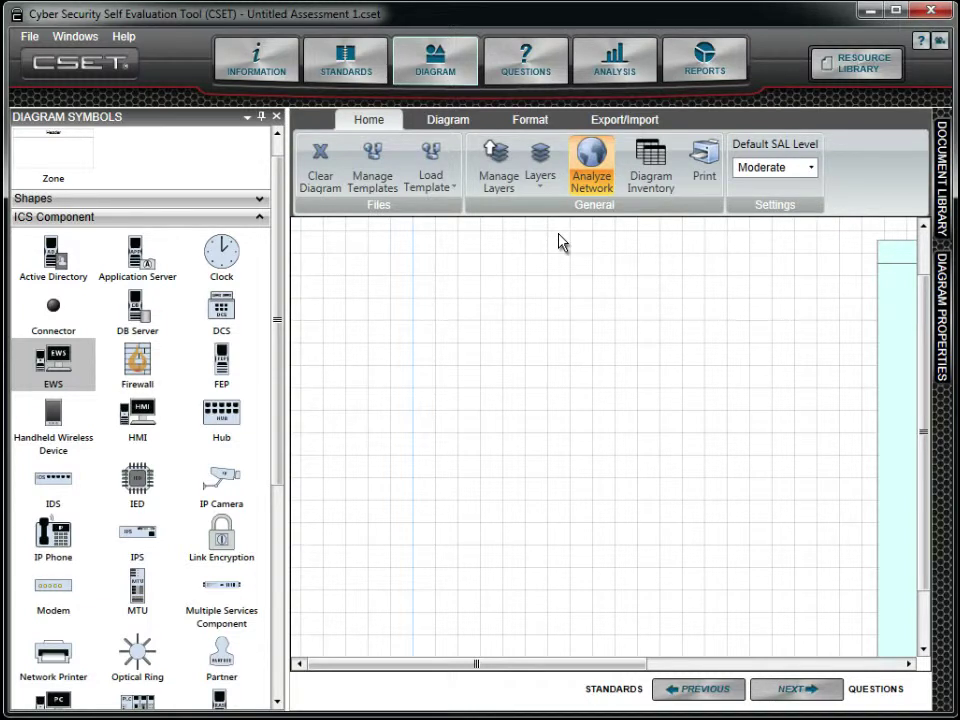
pyautogui.click(539, 166)
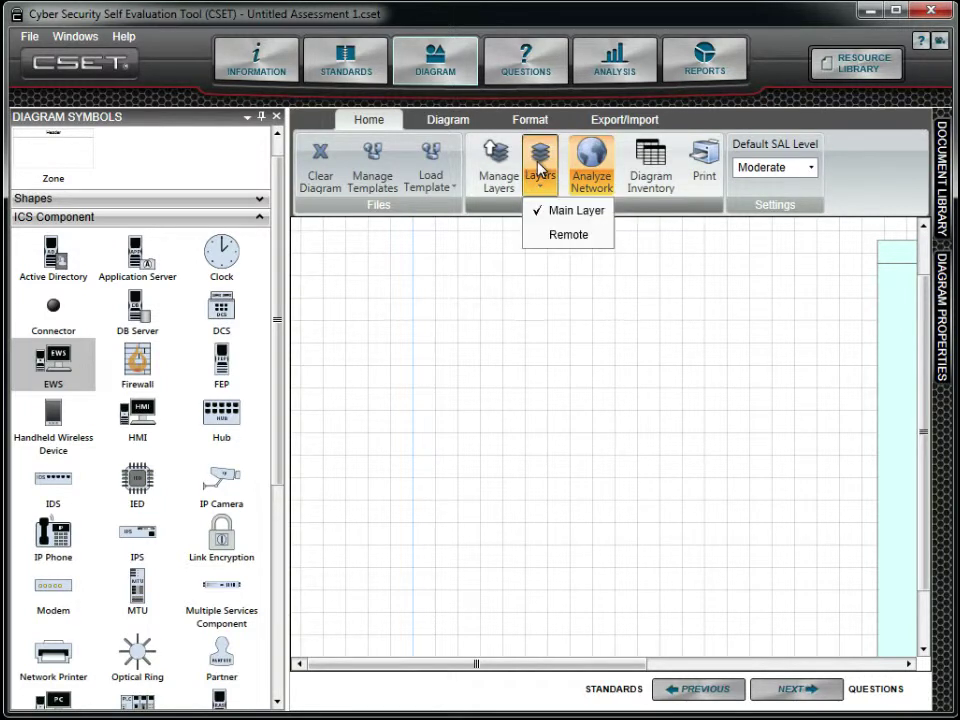
pyautogui.click(536, 238)
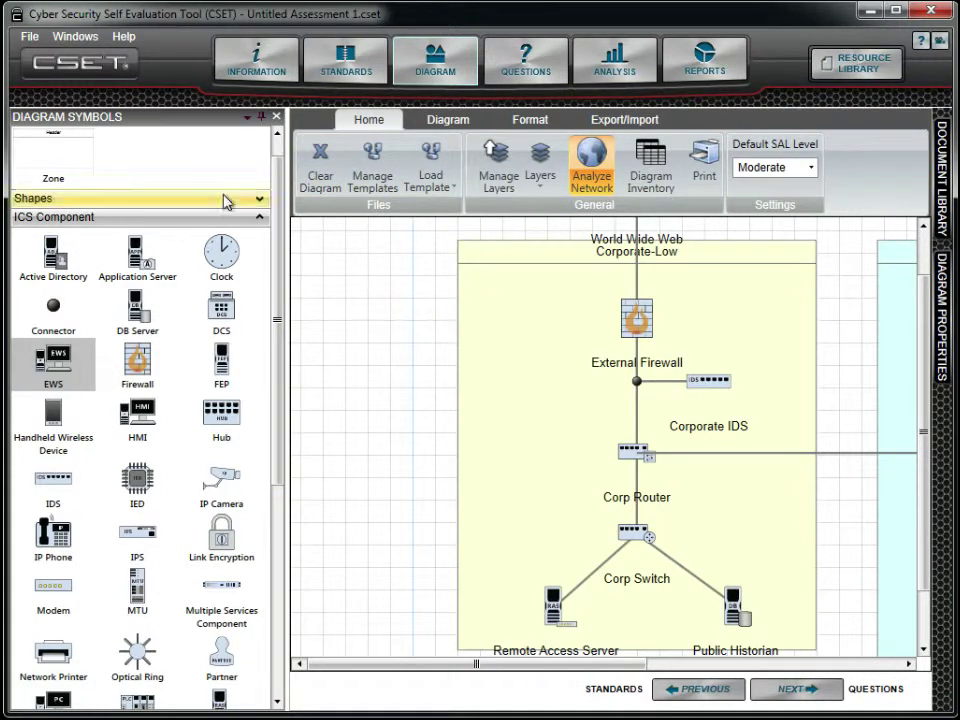
# - Place a rounded rectangle in the empty area beside the Corporate zone and label it Security Booth
pyautogui.click(170, 198)
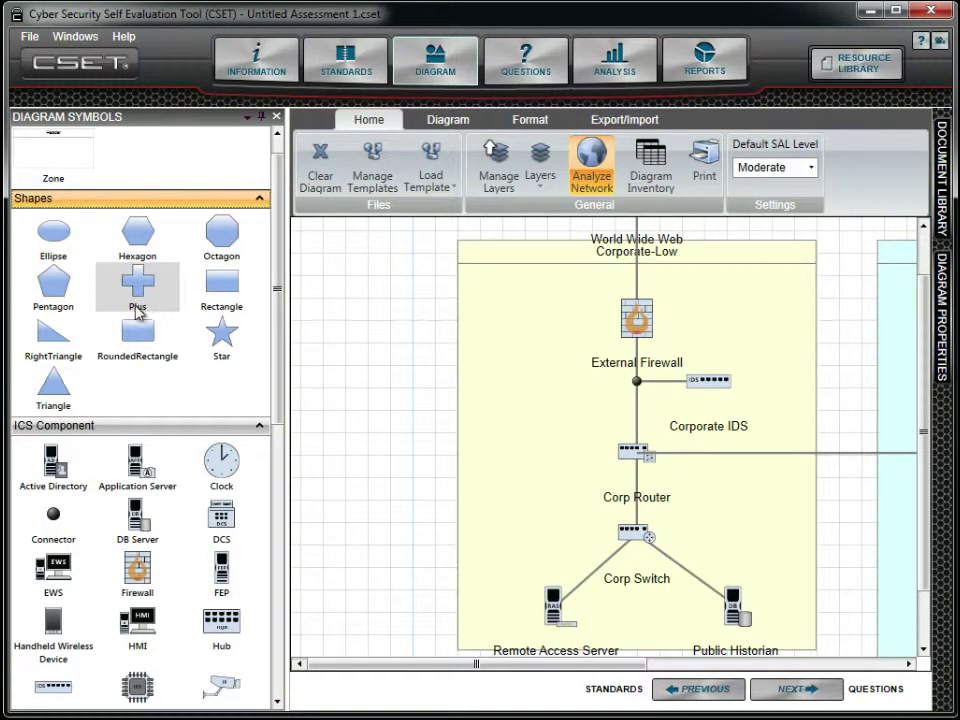
pyautogui.moveTo(137, 323); pyautogui.dragTo(355, 349)
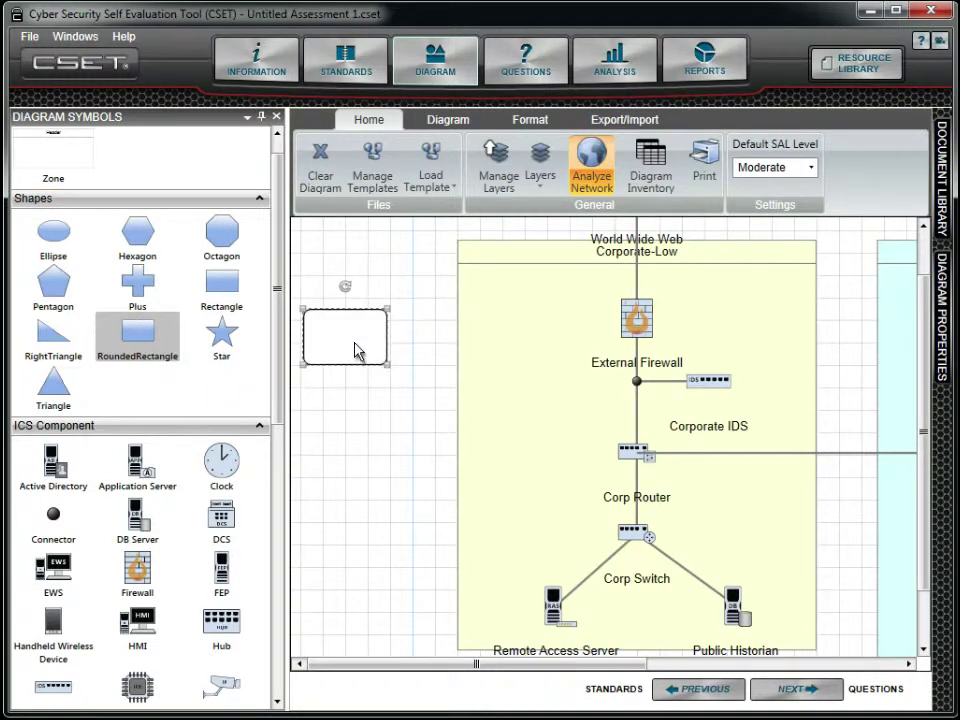
pyautogui.doubleClick(355, 349)
pyautogui.write('Security Booth')
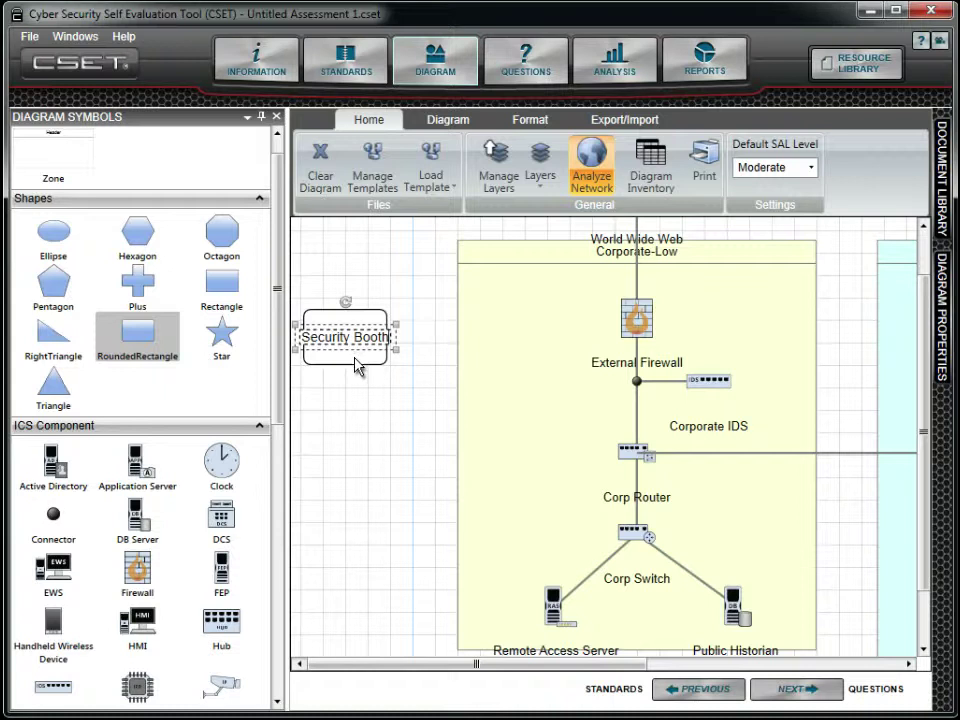
pyautogui.click(360, 363)
# - Widen the rounded rectangle to fit its text and extend its label to Security Booth South
pyautogui.moveTo(383, 365); pyautogui.dragTo(446, 378)
pyautogui.doubleClick(413, 342)
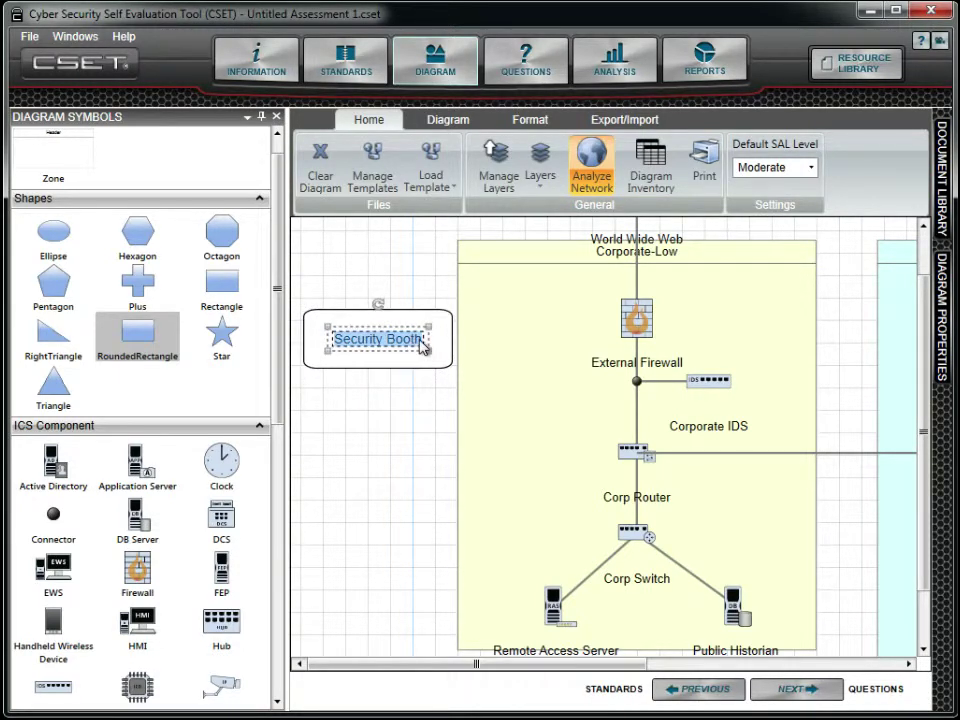
pyautogui.click(424, 344)
pyautogui.write('South')
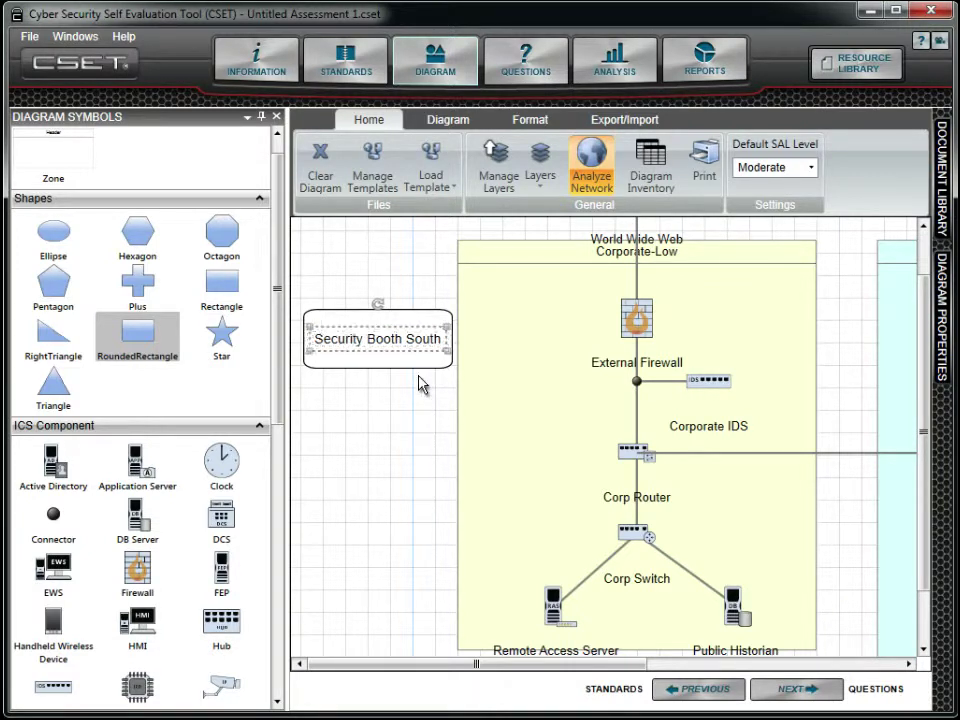
pyautogui.click(418, 383)
# - Format the Security Booth South label in the Batang font at size 18
pyautogui.doubleClick(420, 345)
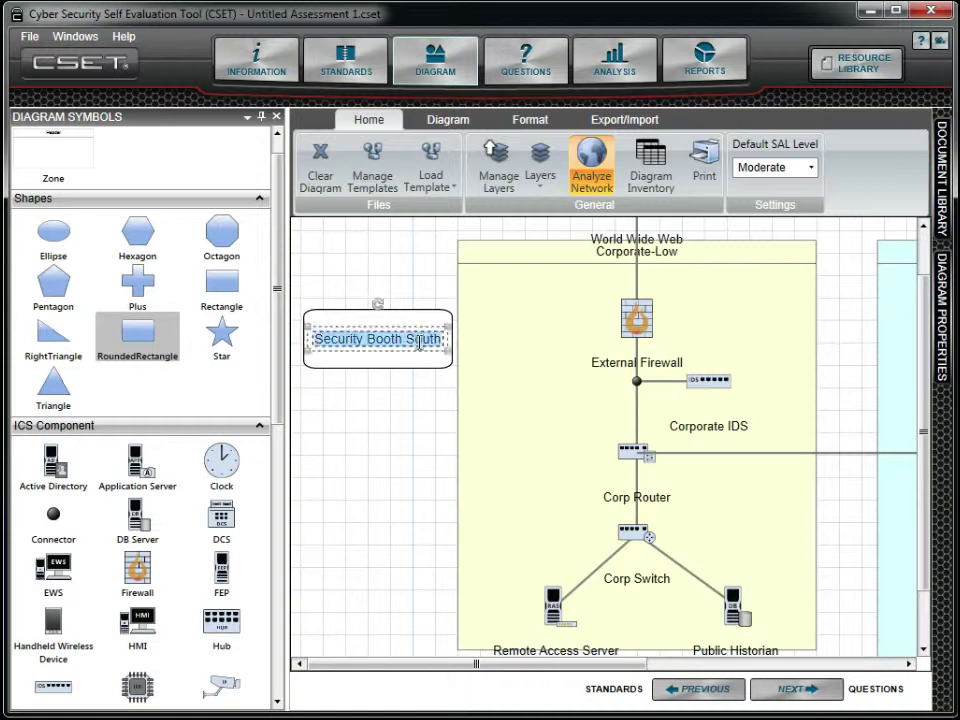
pyautogui.click(540, 130)
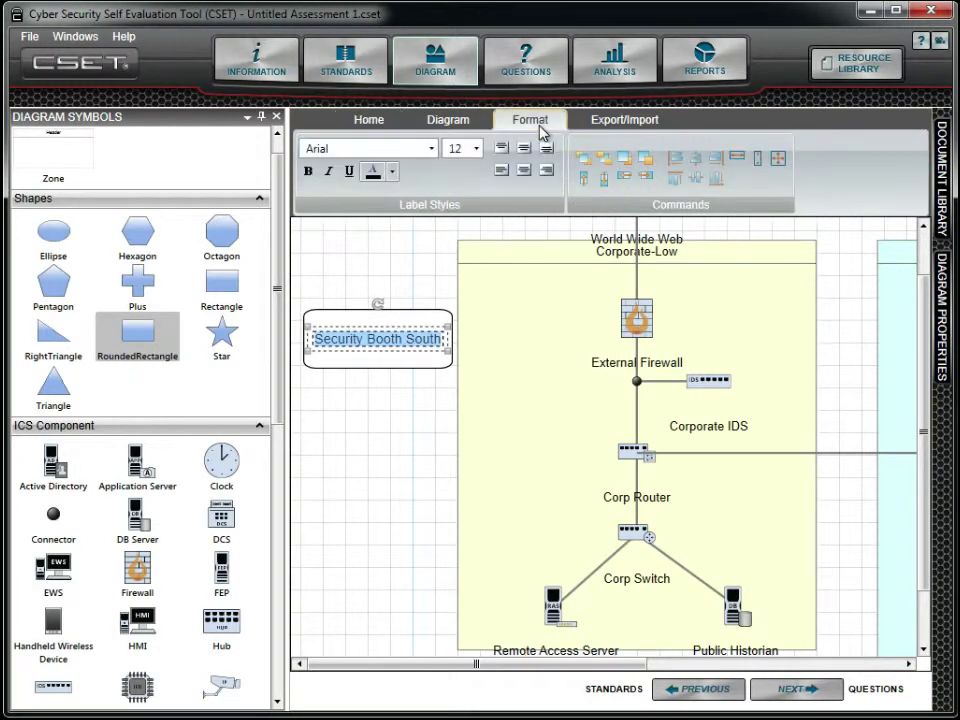
pyautogui.click(432, 151)
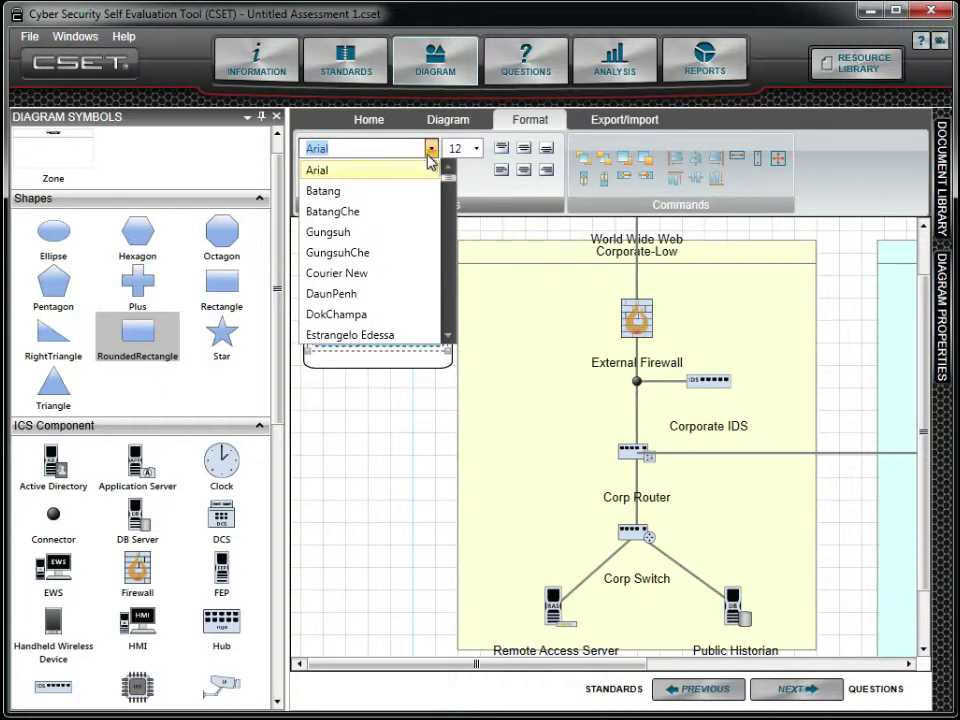
pyautogui.click(404, 191)
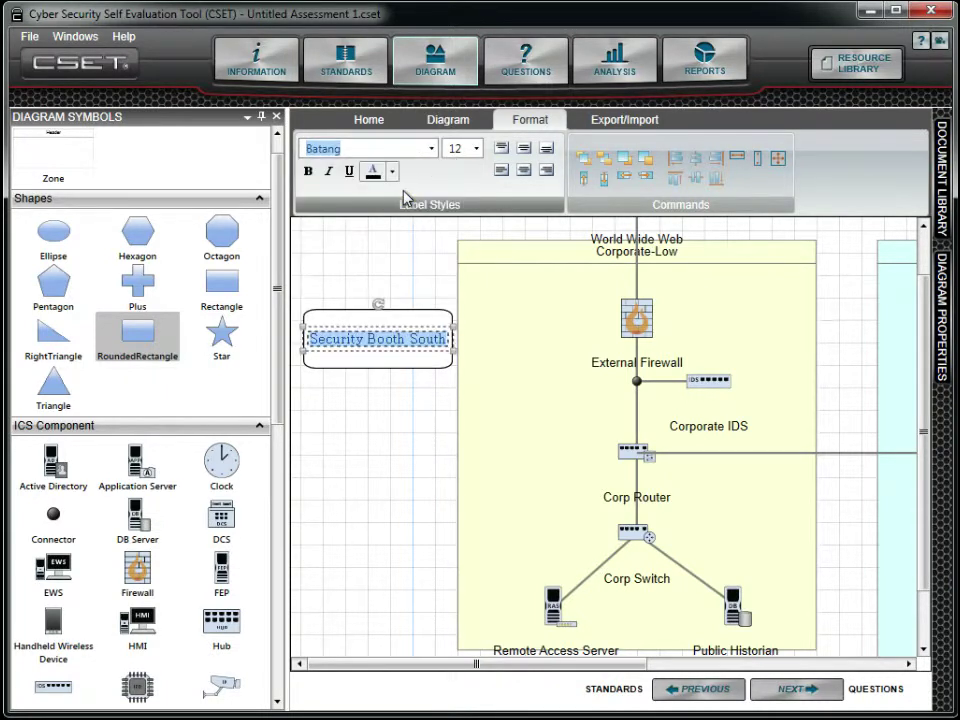
pyautogui.click(476, 149)
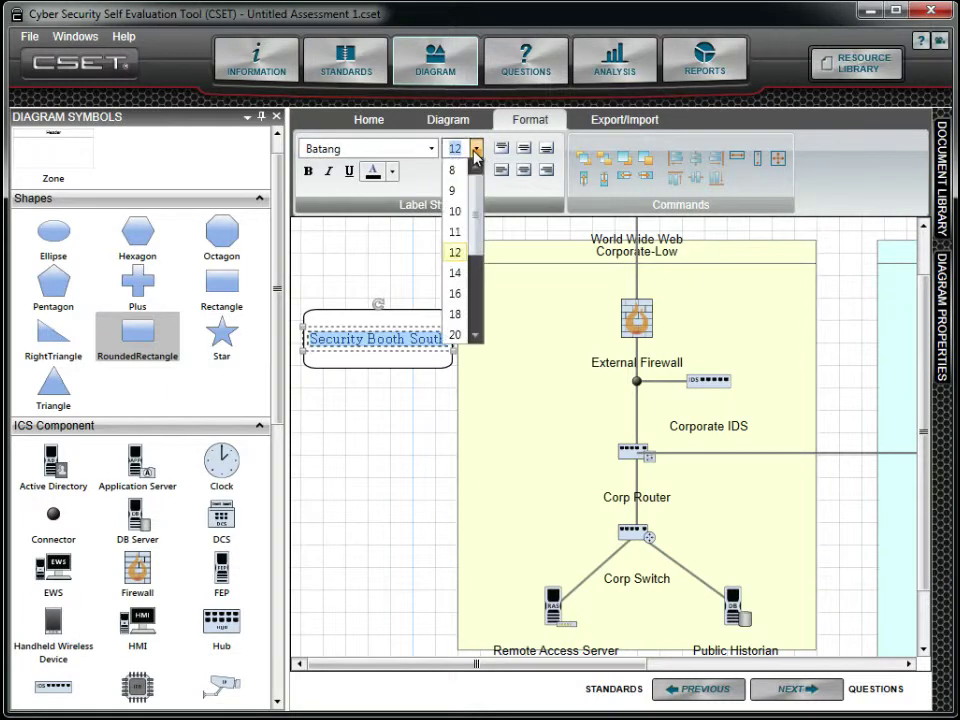
pyautogui.click(455, 314)
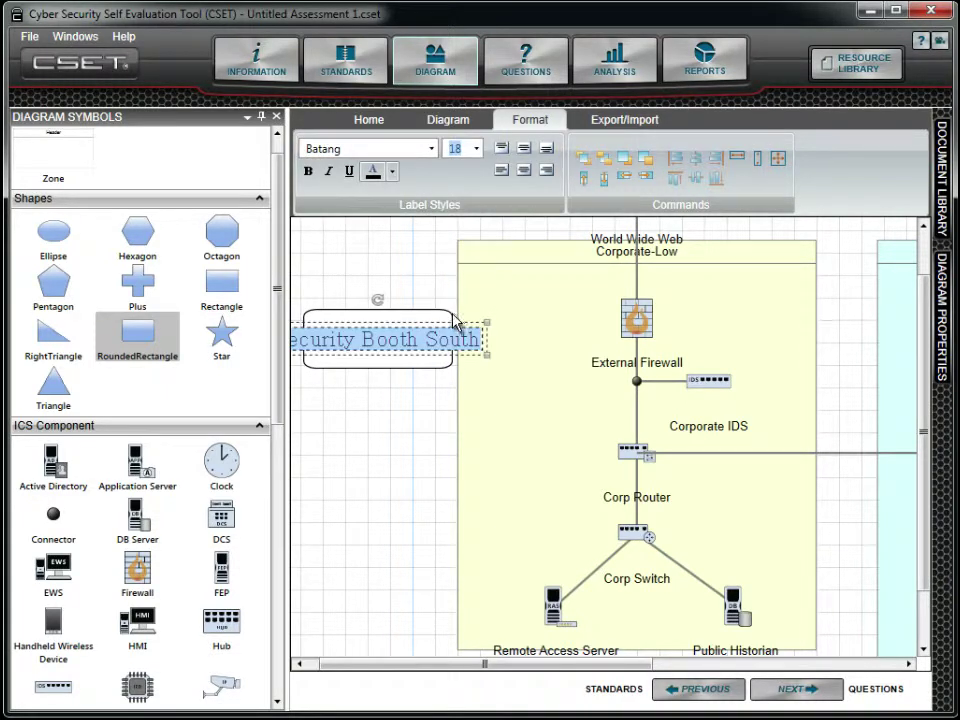
# - Widen the Security Booth South rounded rectangle so that the enlarged label fits inside it
pyautogui.click(420, 387)
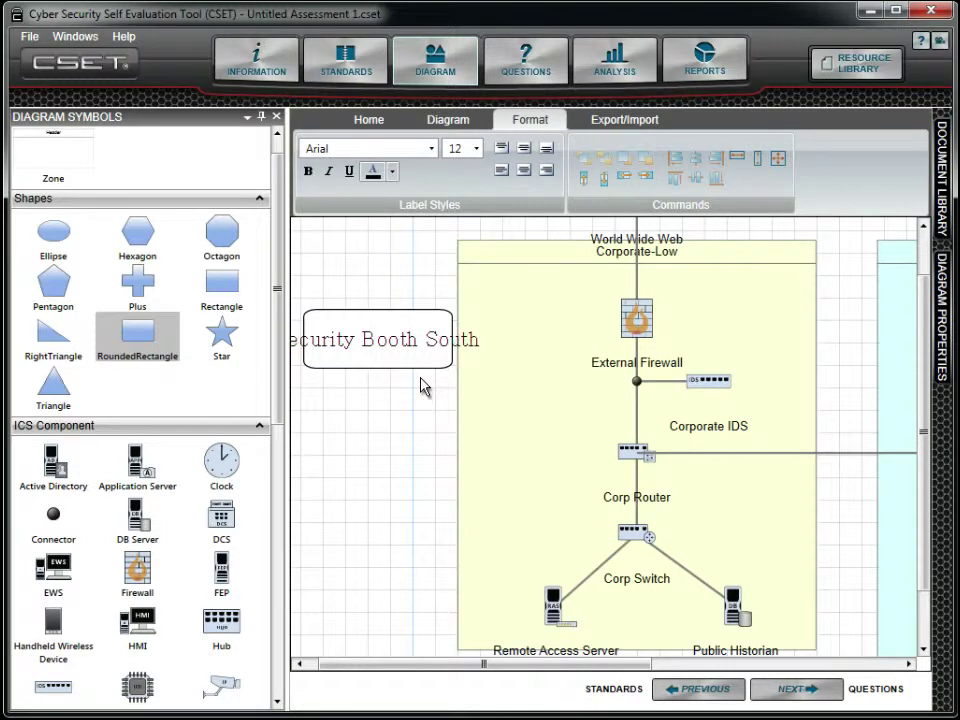
pyautogui.click(425, 372)
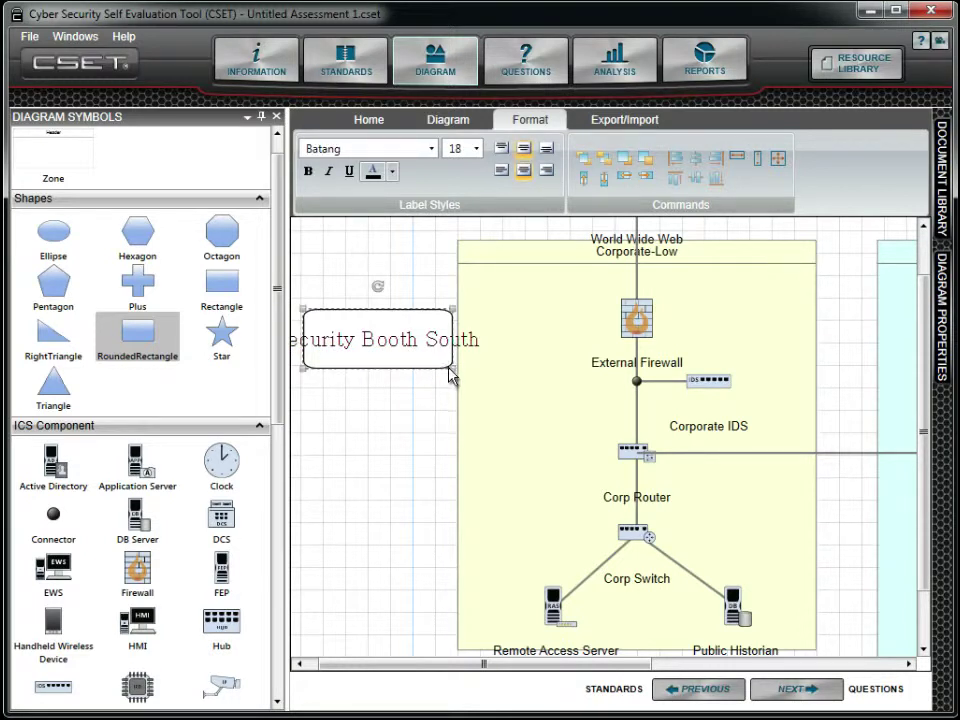
pyautogui.moveTo(452, 369); pyautogui.dragTo(520, 370)
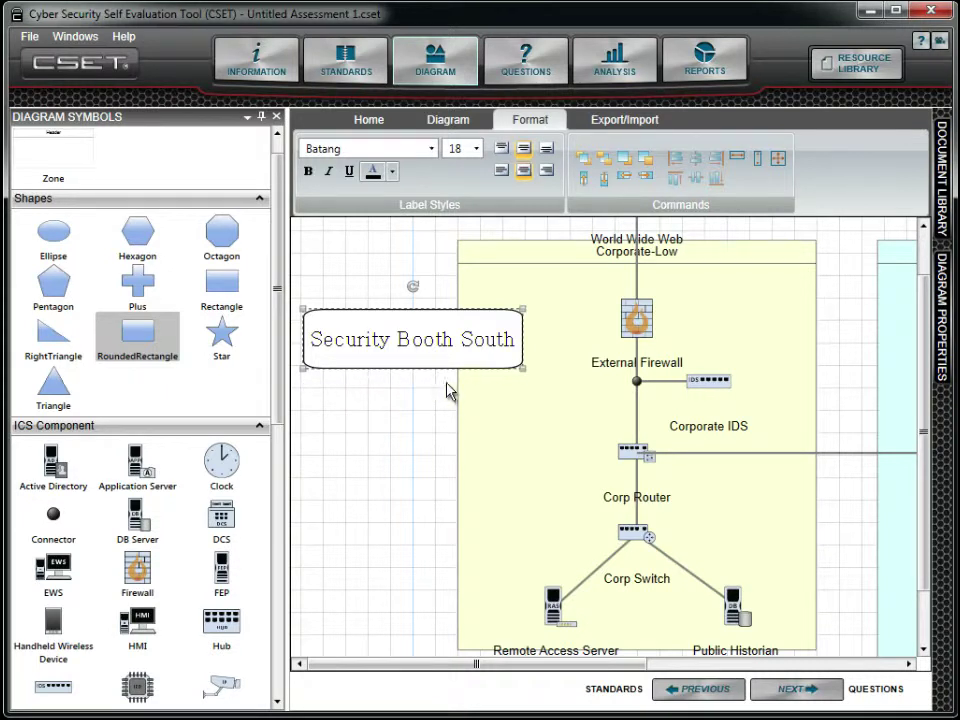
# - Add a separate text label reading Guard Post 1 and place it directly above the Security Booth South shape
pyautogui.click(453, 122)
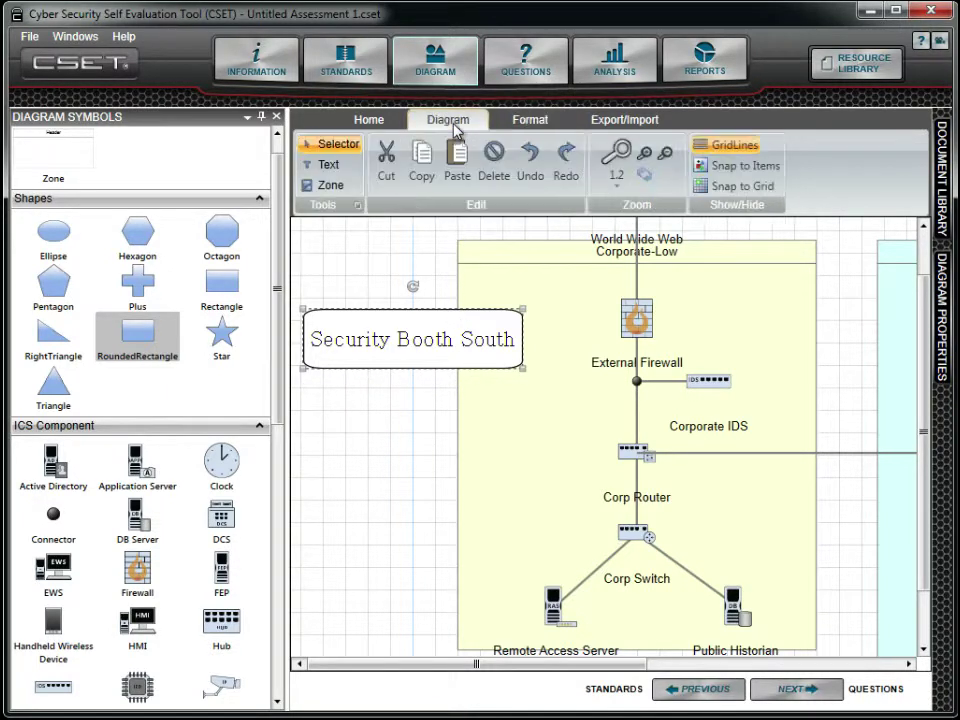
pyautogui.click(330, 166)
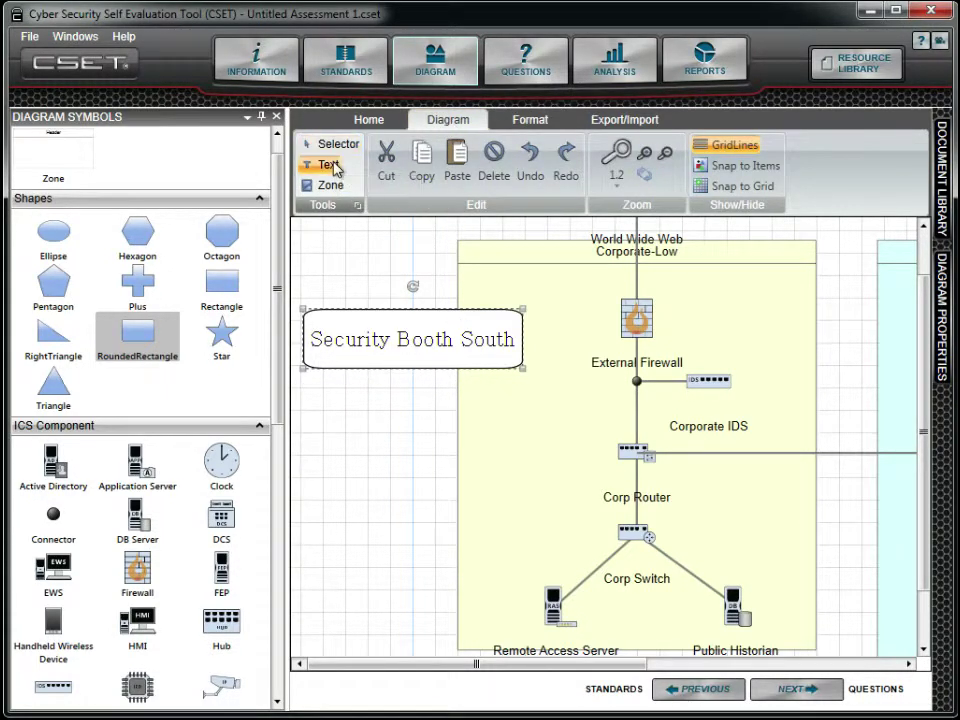
pyautogui.moveTo(304, 390); pyautogui.dragTo(458, 428)
pyautogui.write('Guard Post 1')
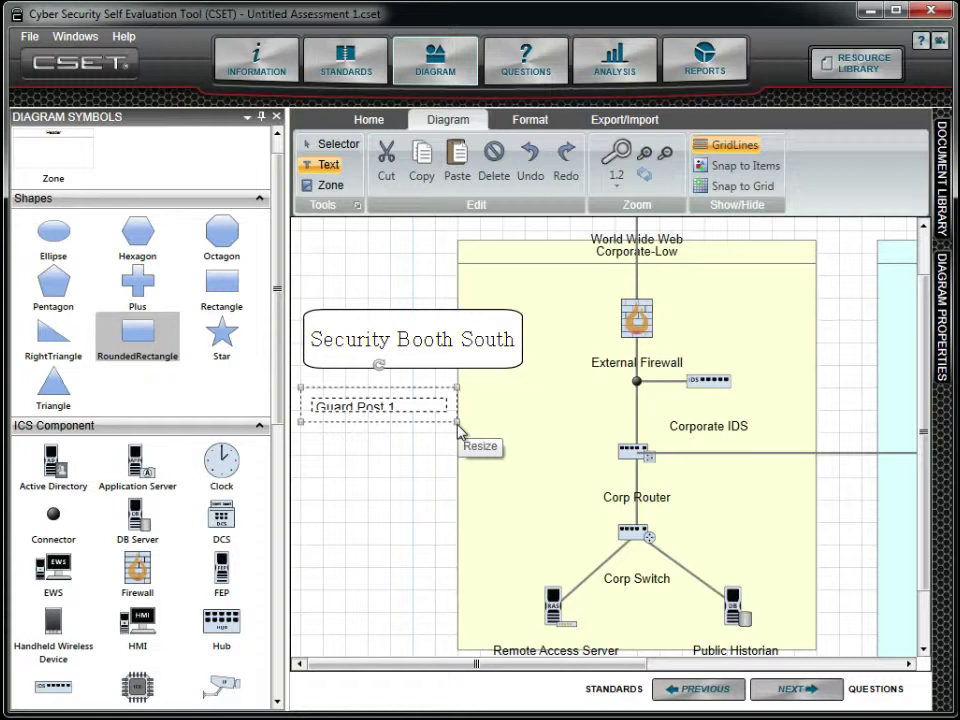
pyautogui.click(334, 146)
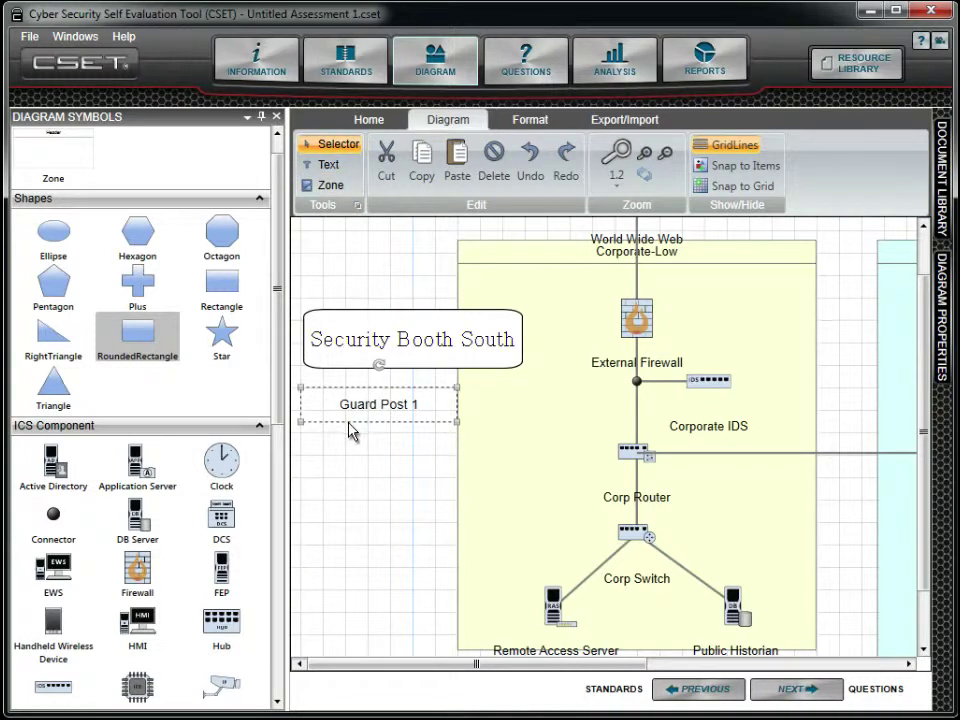
pyautogui.moveTo(349, 420); pyautogui.dragTo(358, 314)
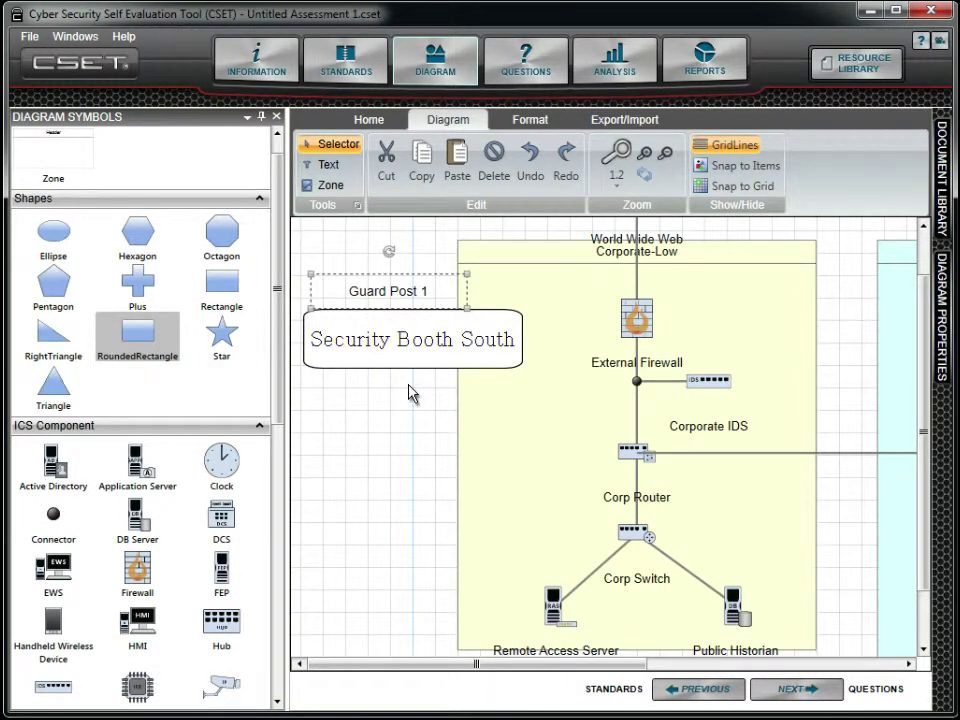
pyautogui.click(409, 393)
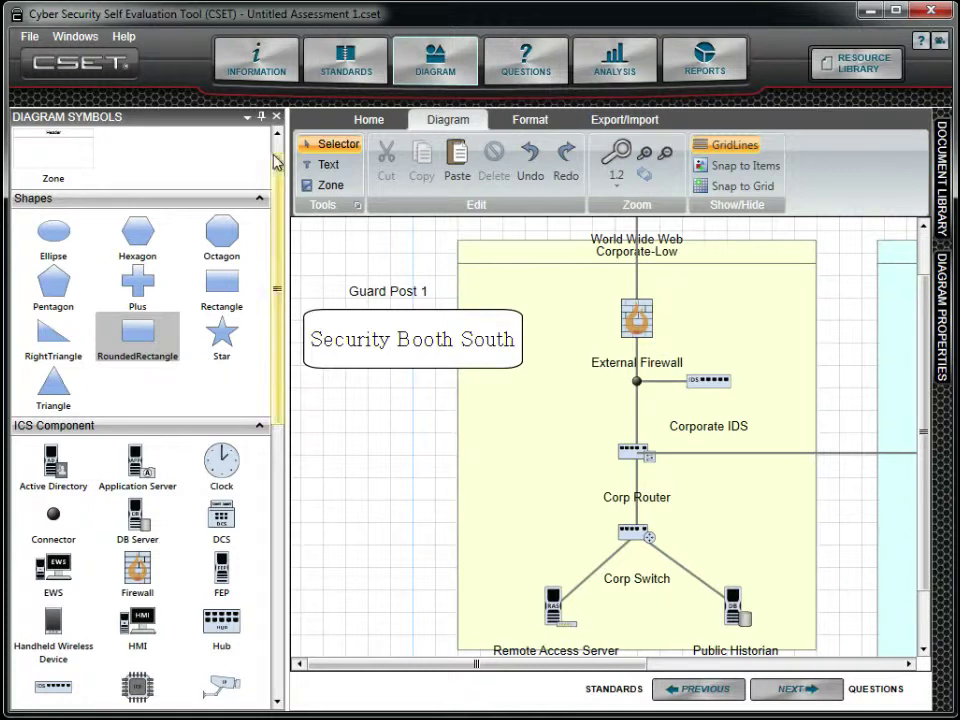
# - Auto-hide the diagram symbols palette and minimize the toolbar to enlarge the drawing area
pyautogui.click(262, 118)
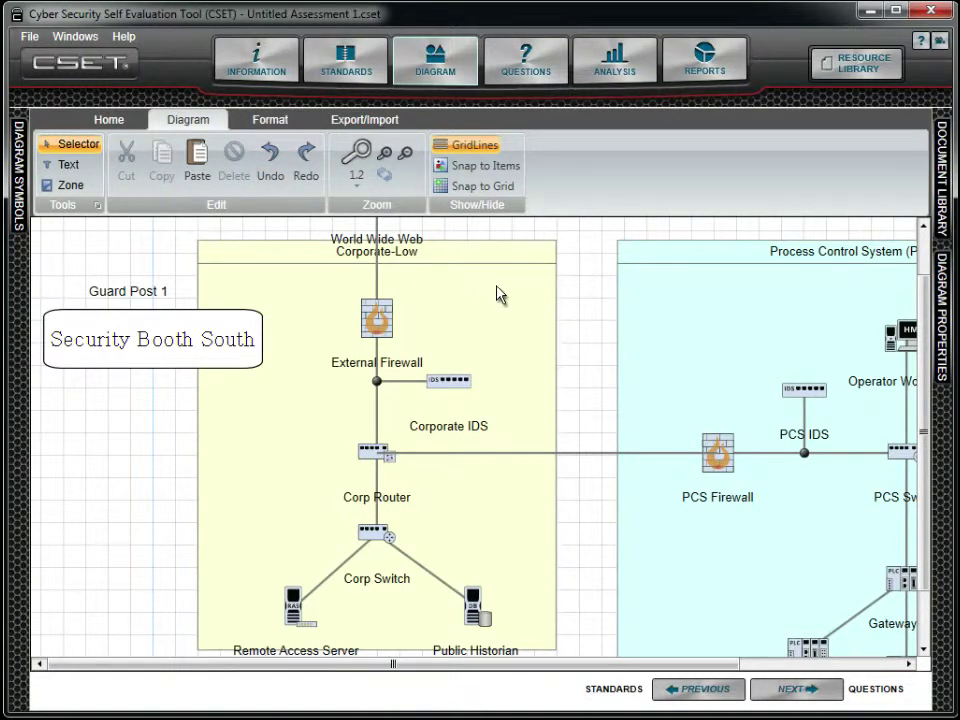
pyautogui.rightClick(597, 176)
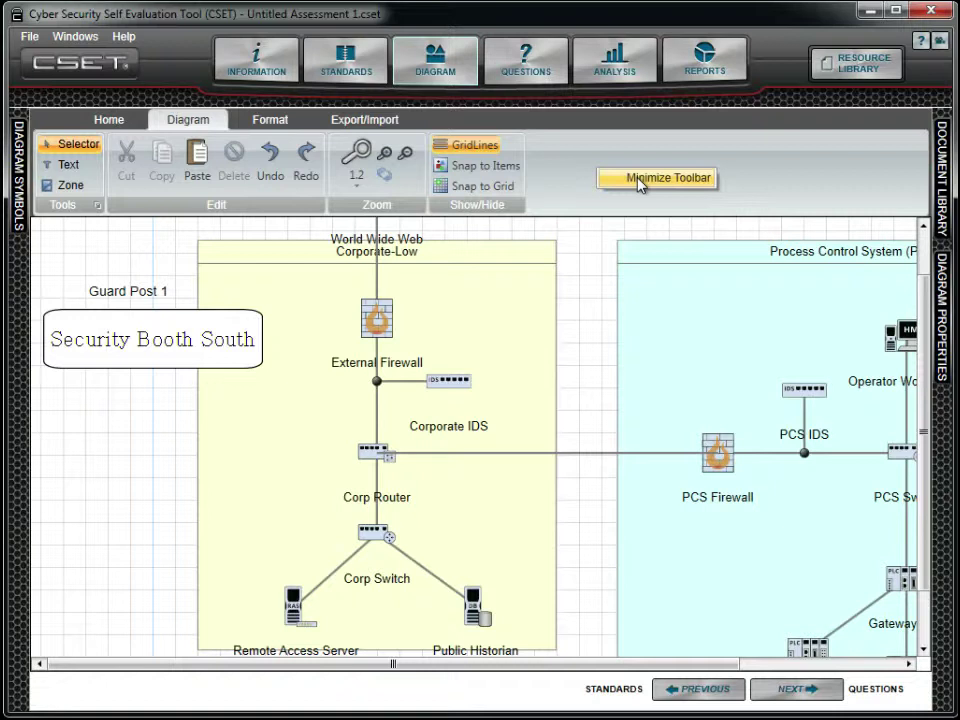
pyautogui.click(638, 180)
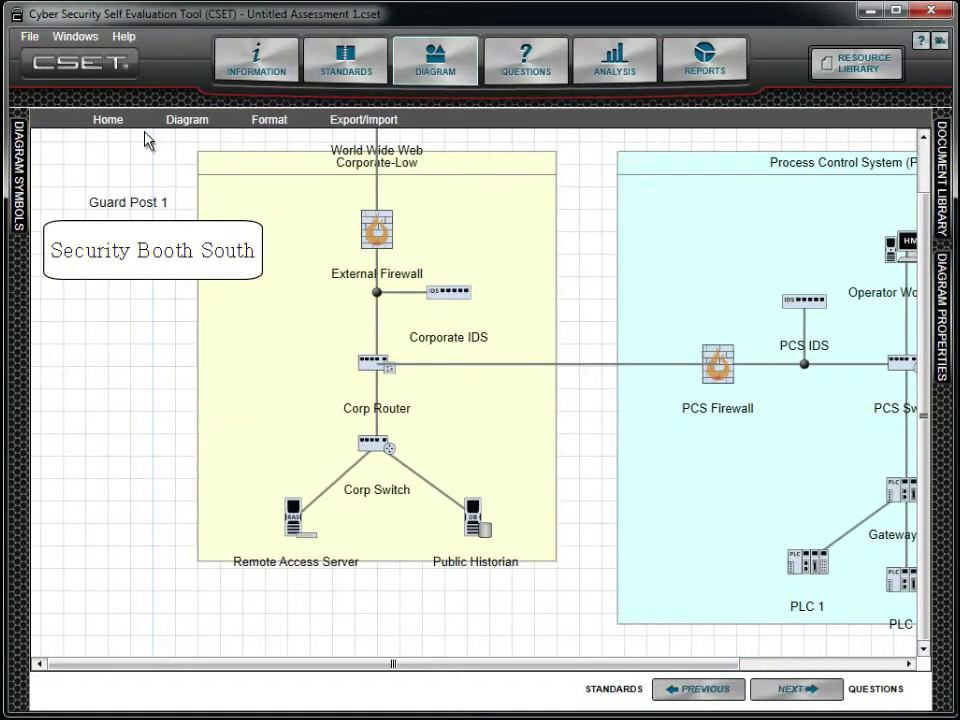
# - Expand the minimized Home commands briefly, collapse them again, and bring up the hidden diagram symbols palette
pyautogui.click(110, 121)
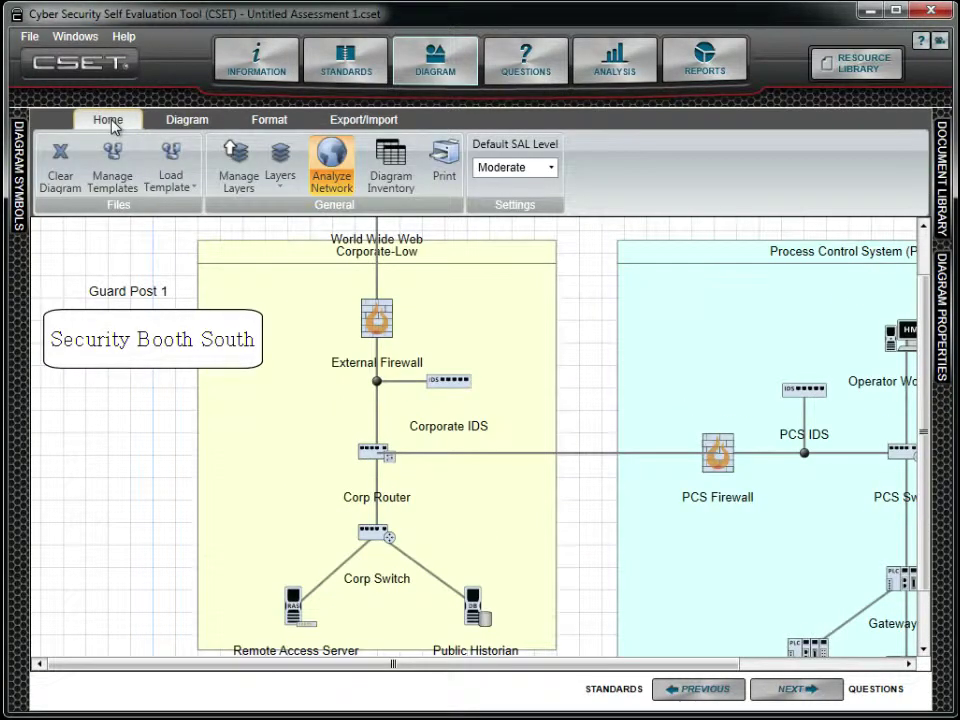
pyautogui.click(110, 121)
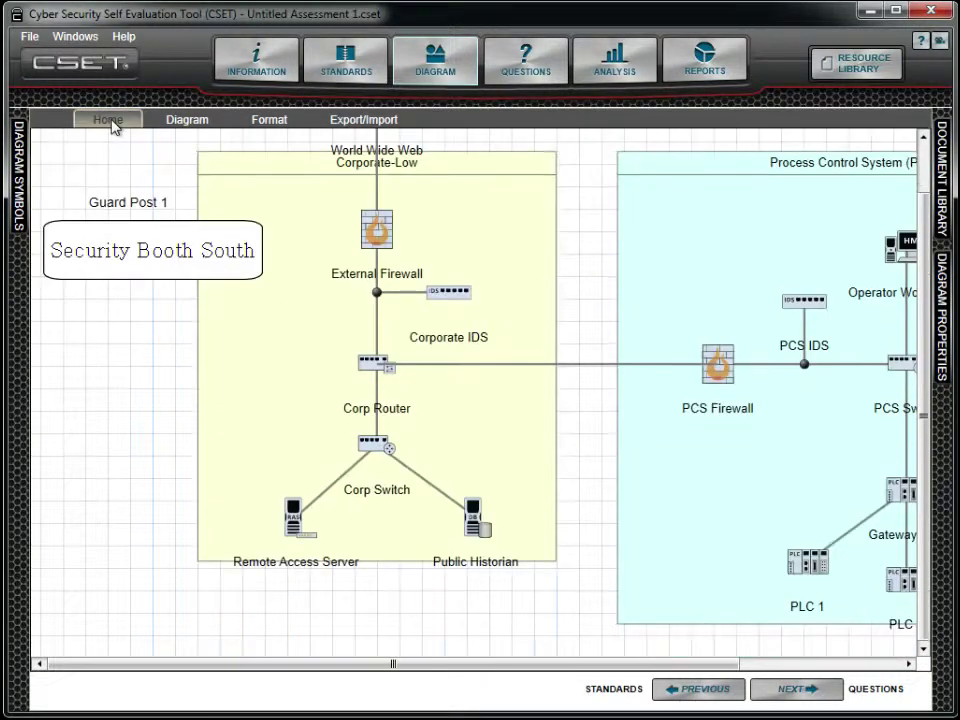
pyautogui.click(19, 160)
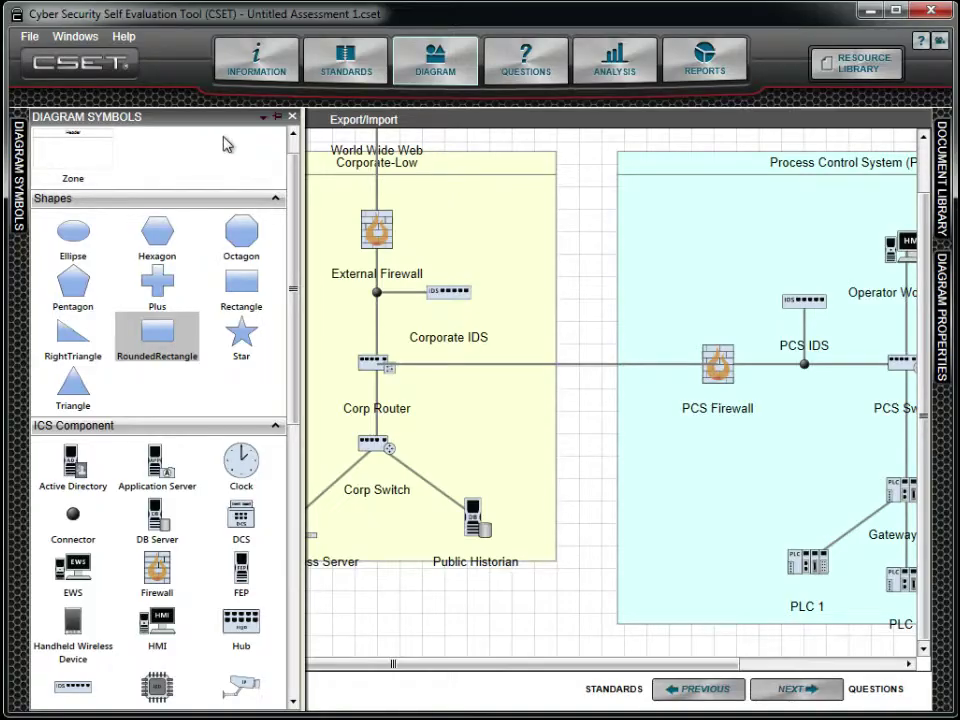